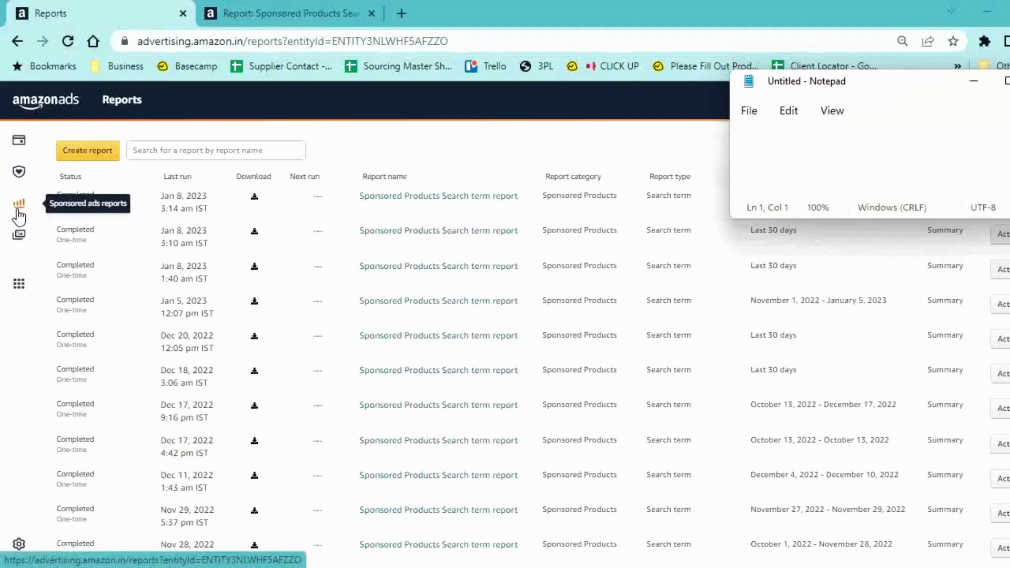
- Run a Sponsored Products search term report for the last 30 days and open it in Excel
left_click(87, 152)
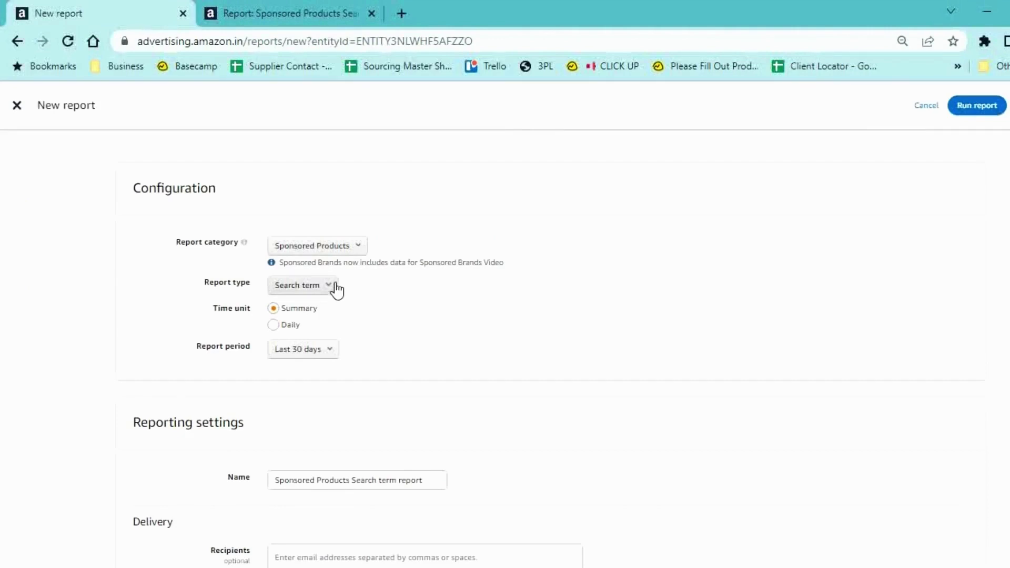
left_click(332, 361)
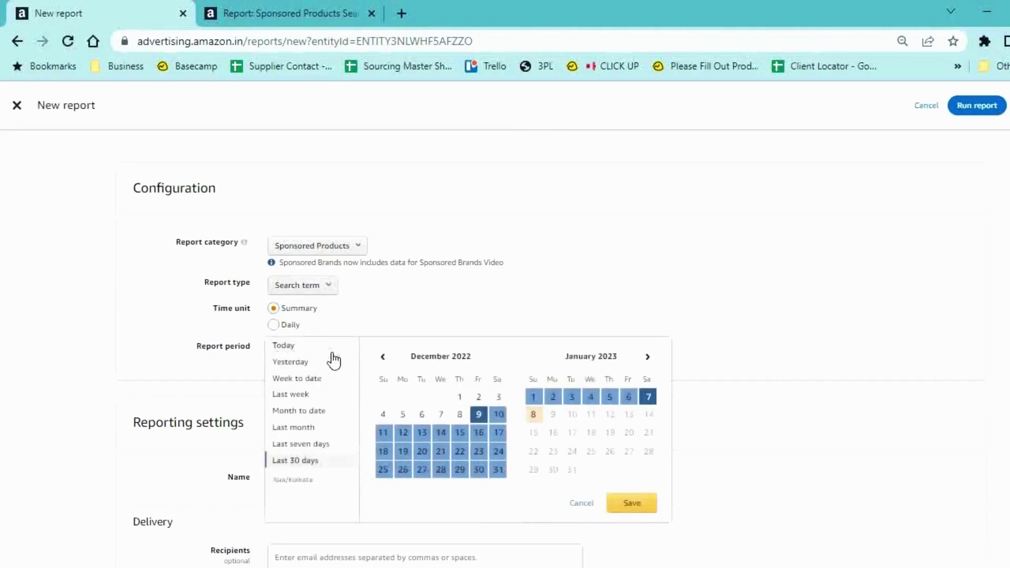
left_click(598, 263)
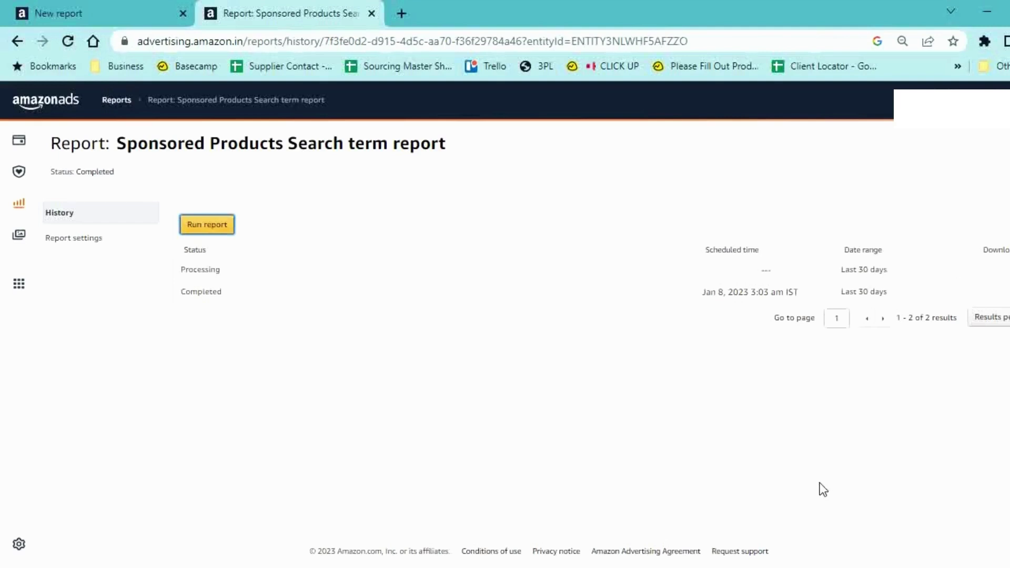
mouse_move(788, 567)
left_click(788, 508)
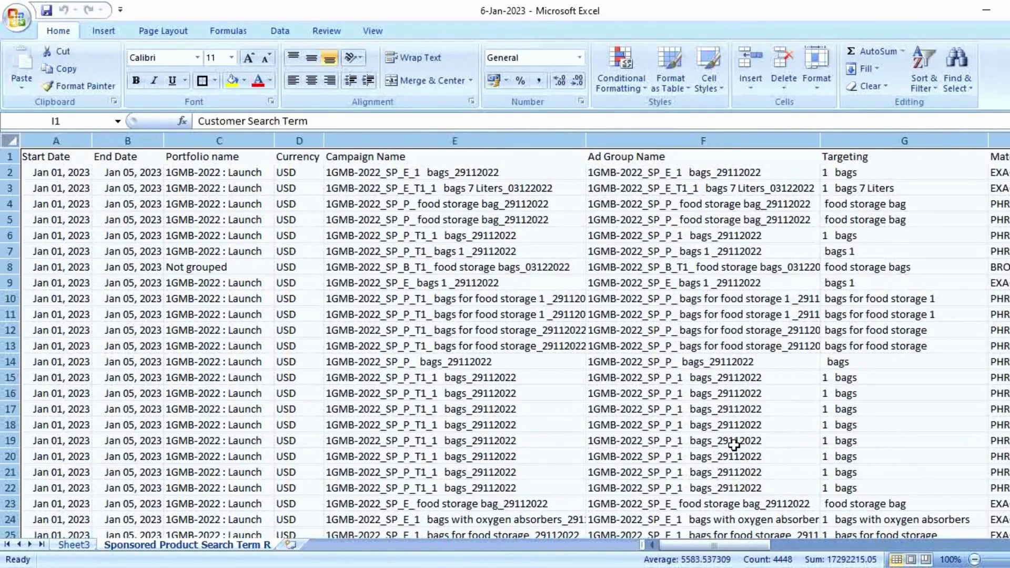
- Inspect the Campaign Name, Targeting and Customer Search Term columns, then select all sheet data
left_click(474, 140)
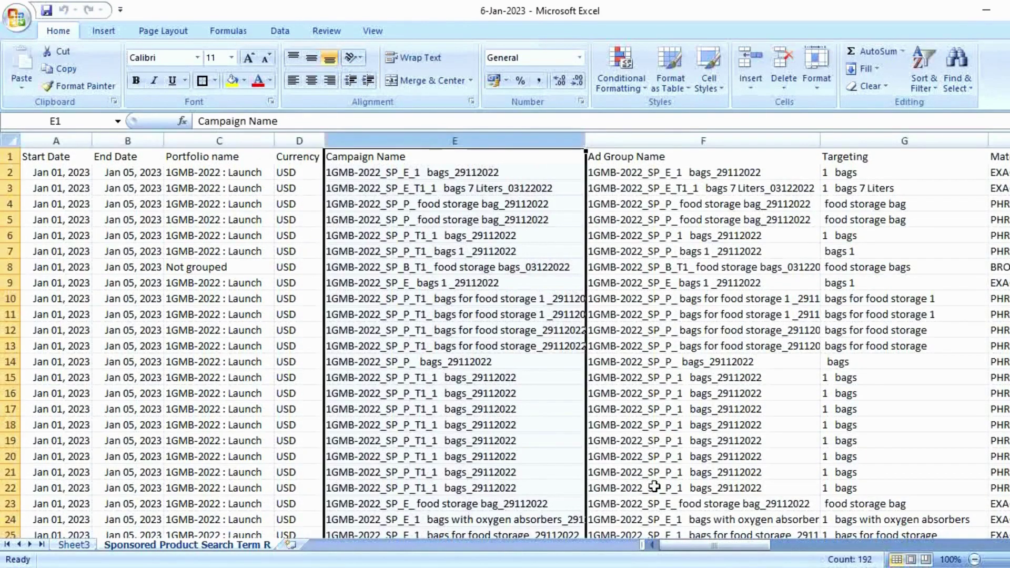
left_click_drag(752, 545, 831, 547)
left_click(339, 141)
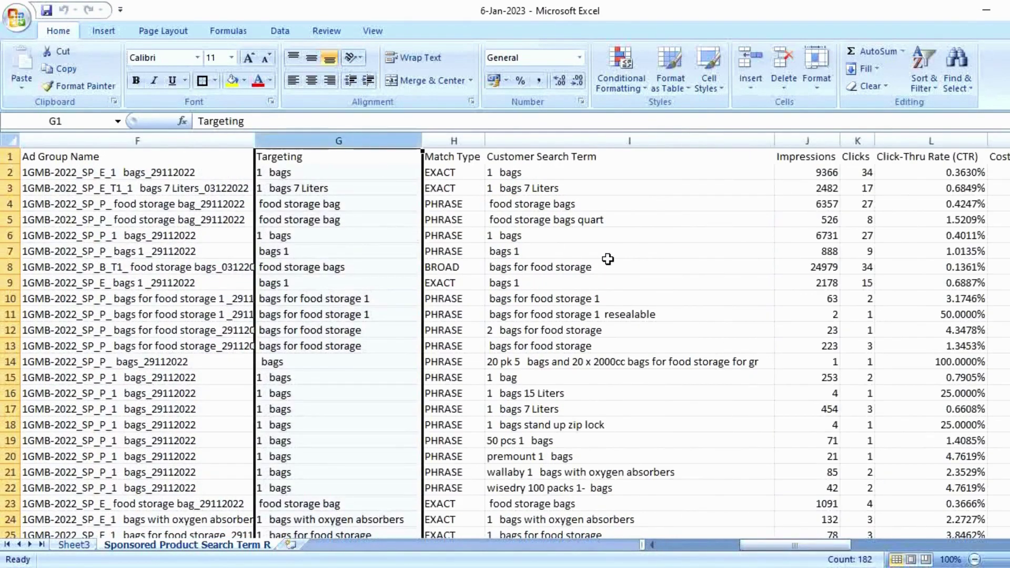
left_click(674, 141)
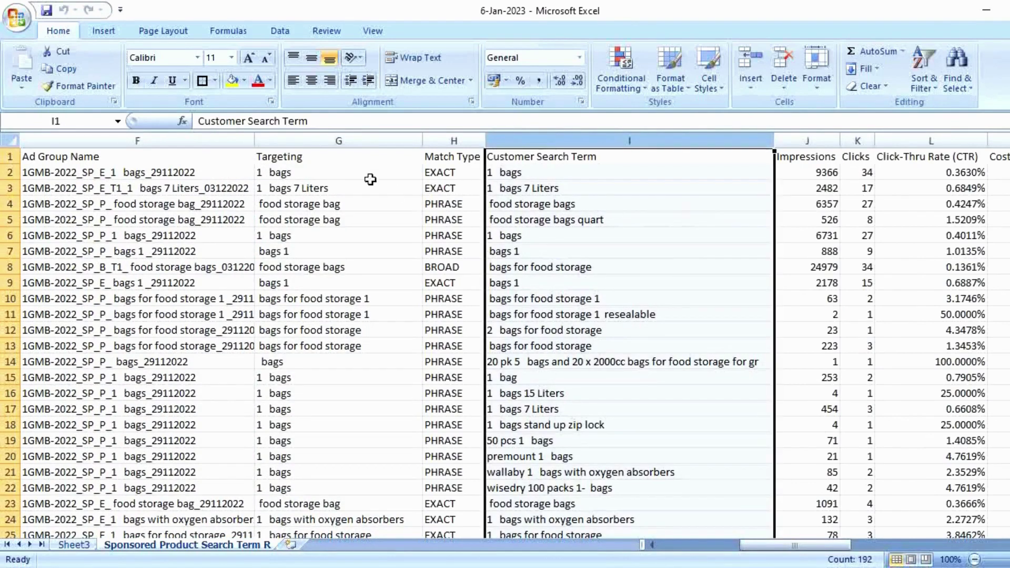
left_click(352, 141)
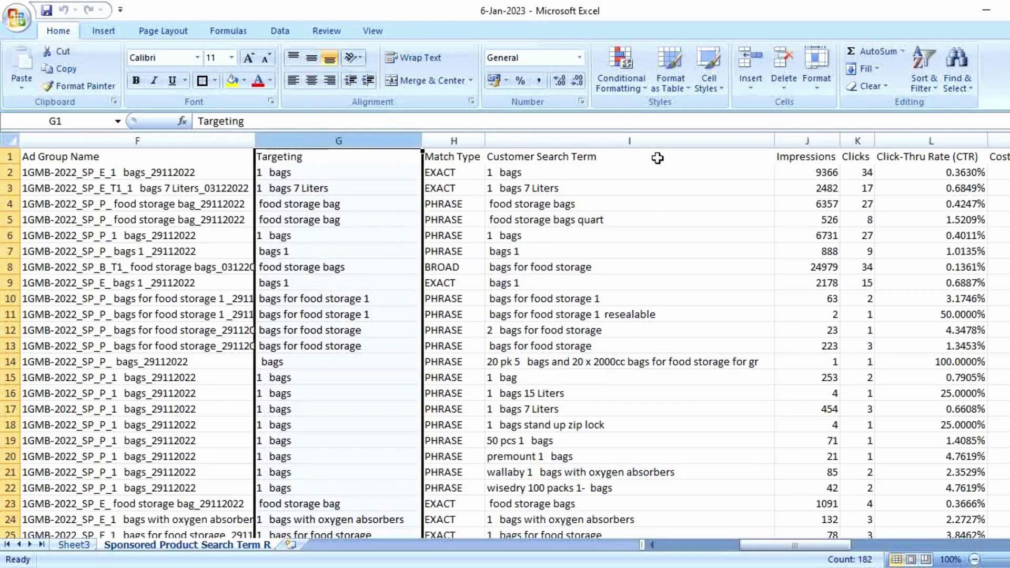
left_click(657, 141)
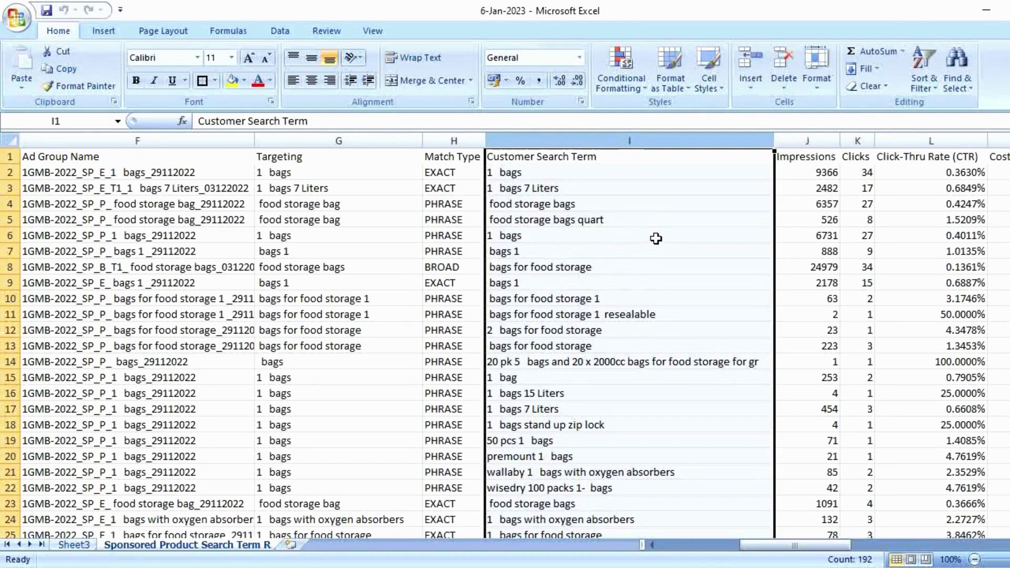
left_click(622, 137)
key("ctrl+a")
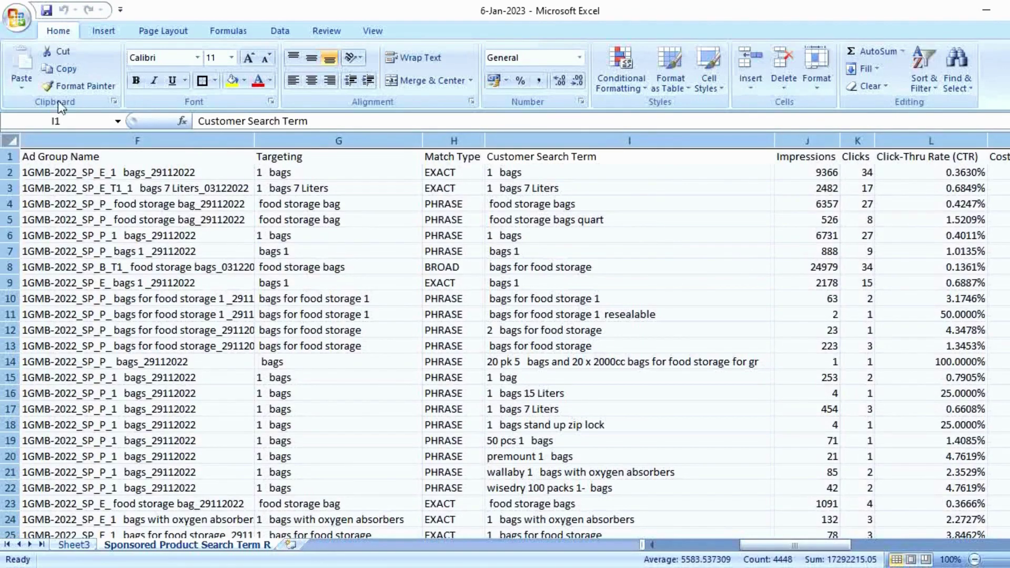
left_click(104, 30)
- Create a pivot table on a new worksheet with Customer Search Term as rows
left_click(28, 61)
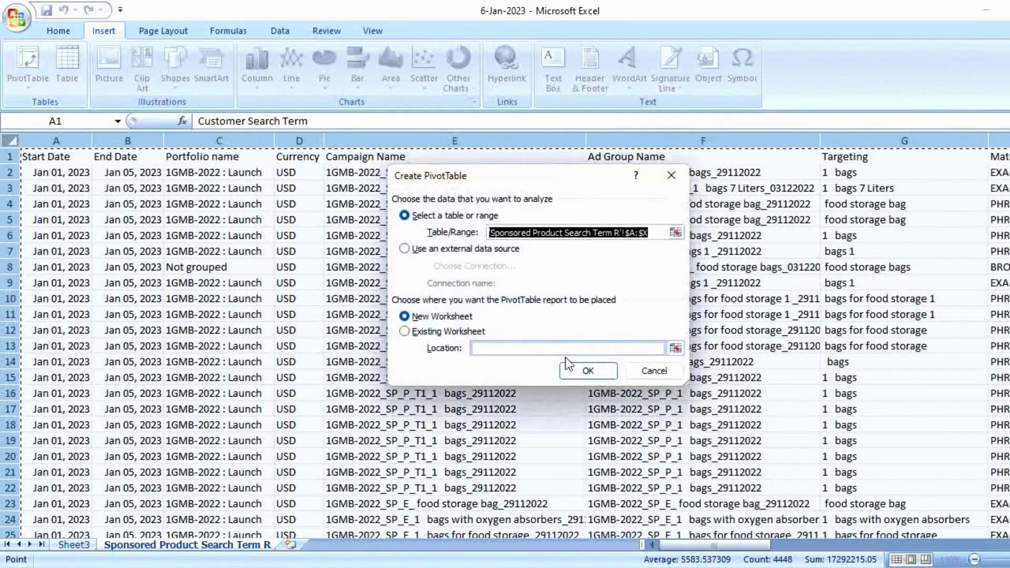
left_click(582, 371)
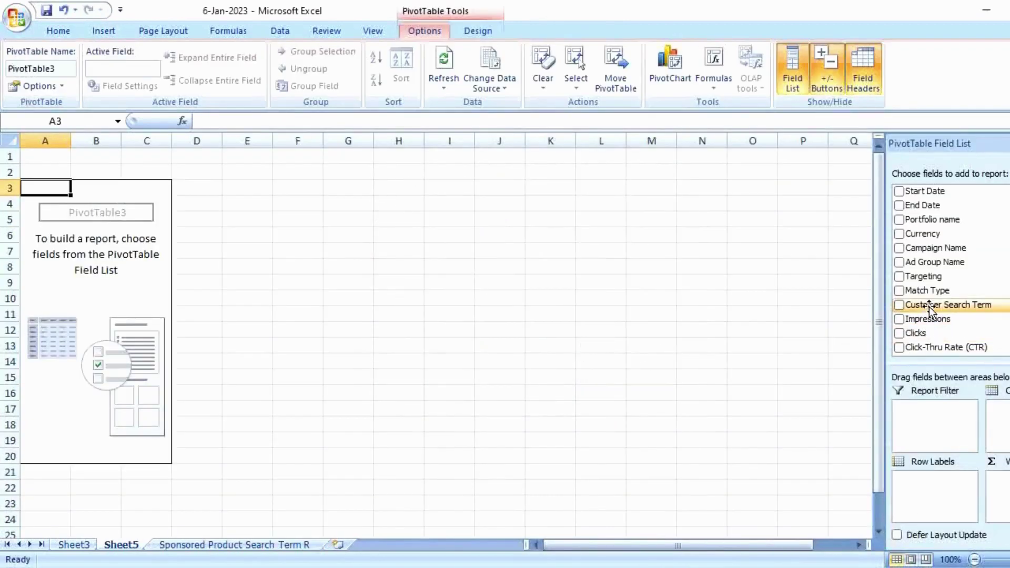
left_click_drag(929, 307, 942, 509)
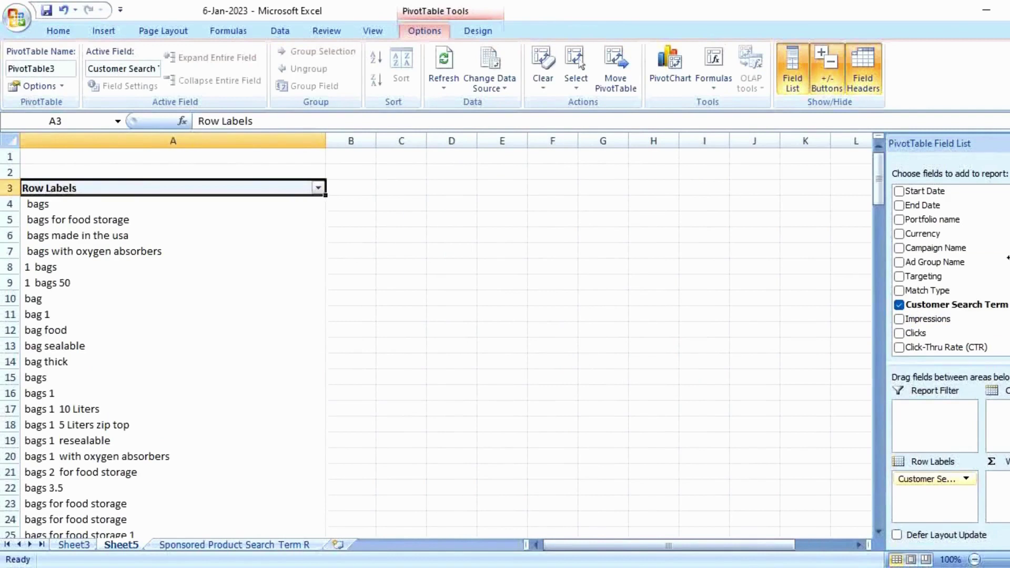
- Add Clicks, CTR, CPC, ACOS and 7 Day Total Orders as pivot values
scroll(1008, 258, "down", 1)
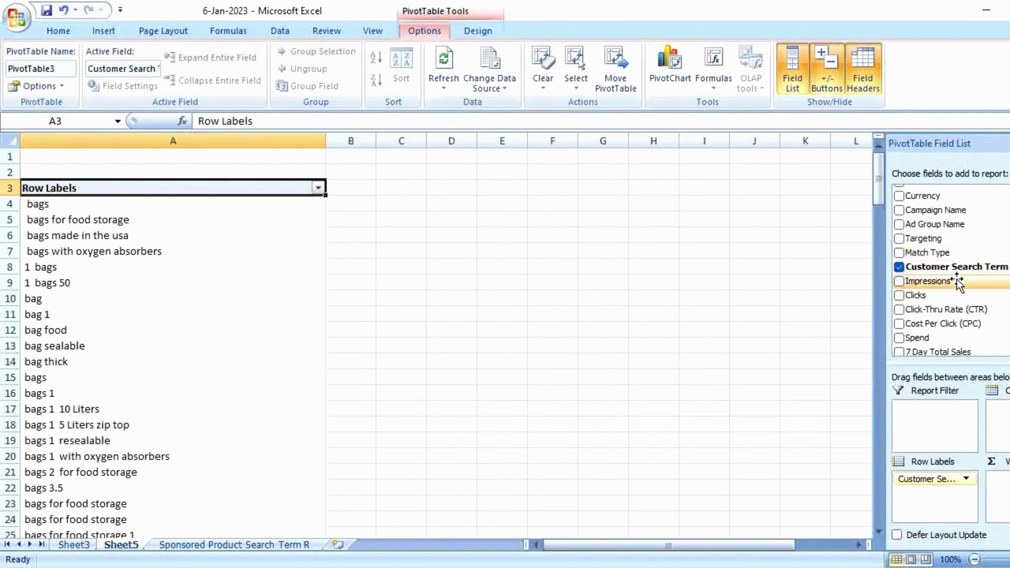
left_click_drag(957, 295, 997, 481)
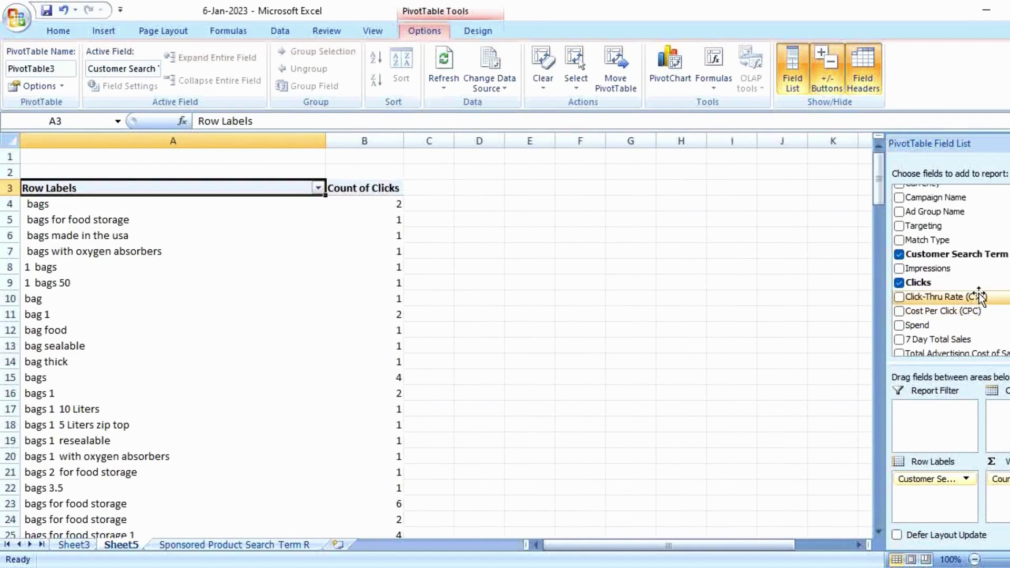
left_click_drag(975, 300, 999, 508)
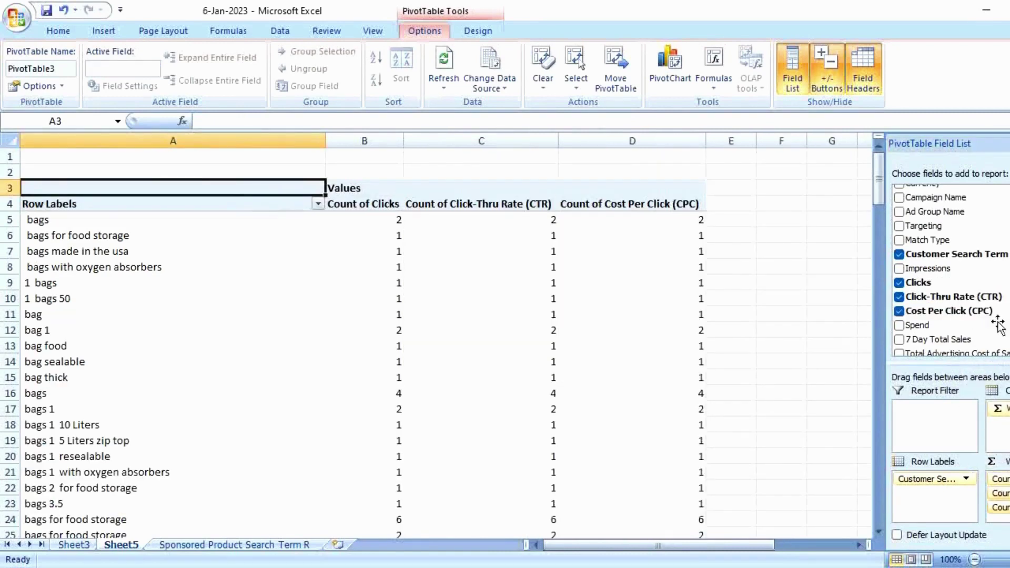
scroll(976, 271, "down", 1)
left_click_drag(976, 315, 997, 513)
scroll(960, 227, "down", 1)
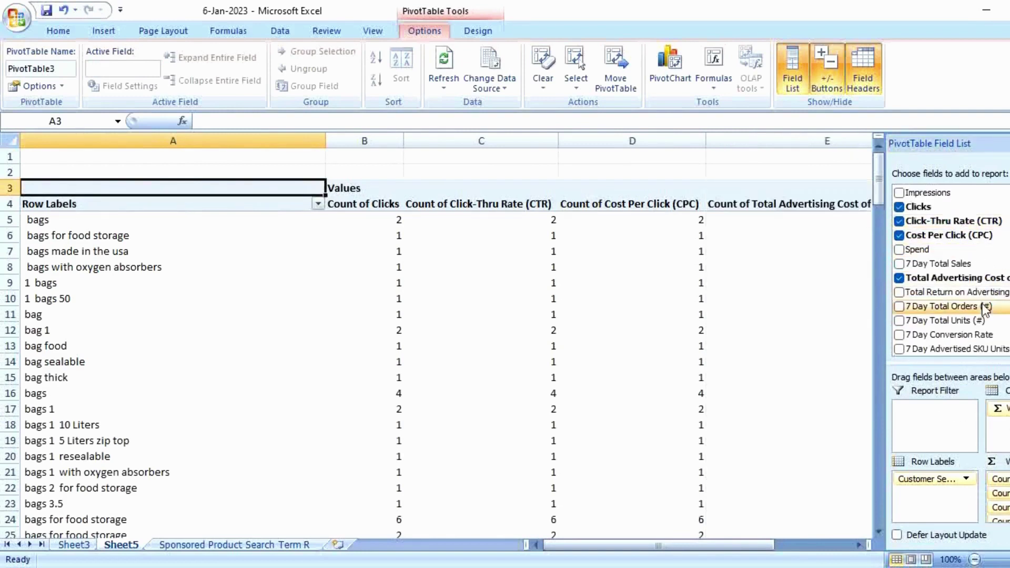
left_click_drag(973, 305, 984, 512)
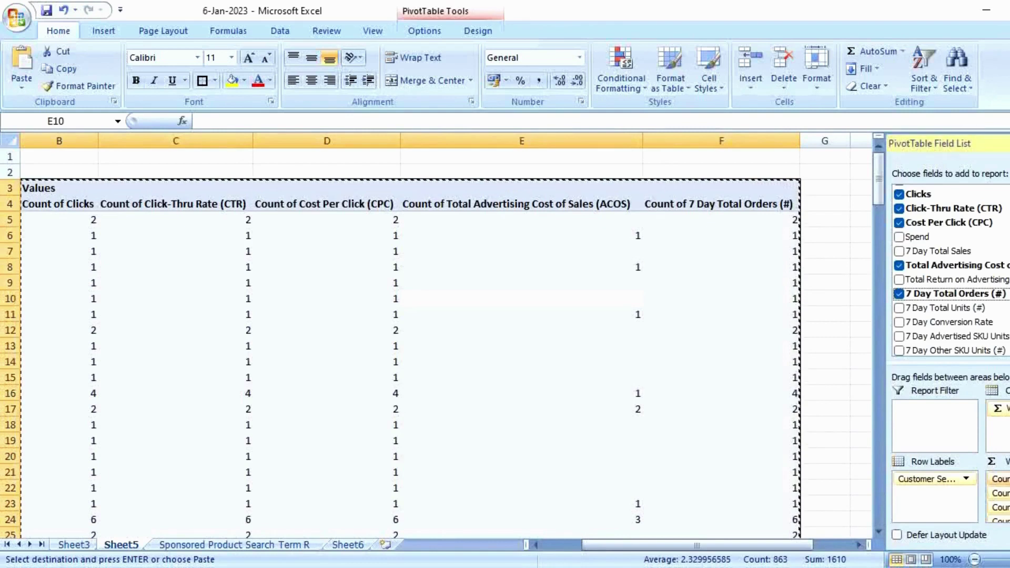
- Summarise Clicks as a Sum and Click-Thru Rate as an Average
left_click(999, 479)
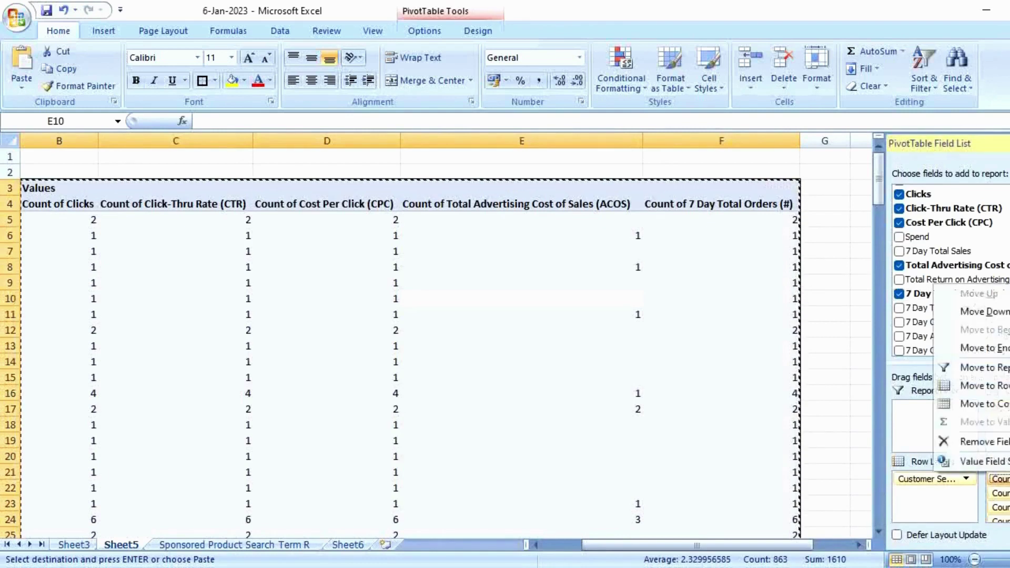
left_click(946, 462)
left_click(395, 292)
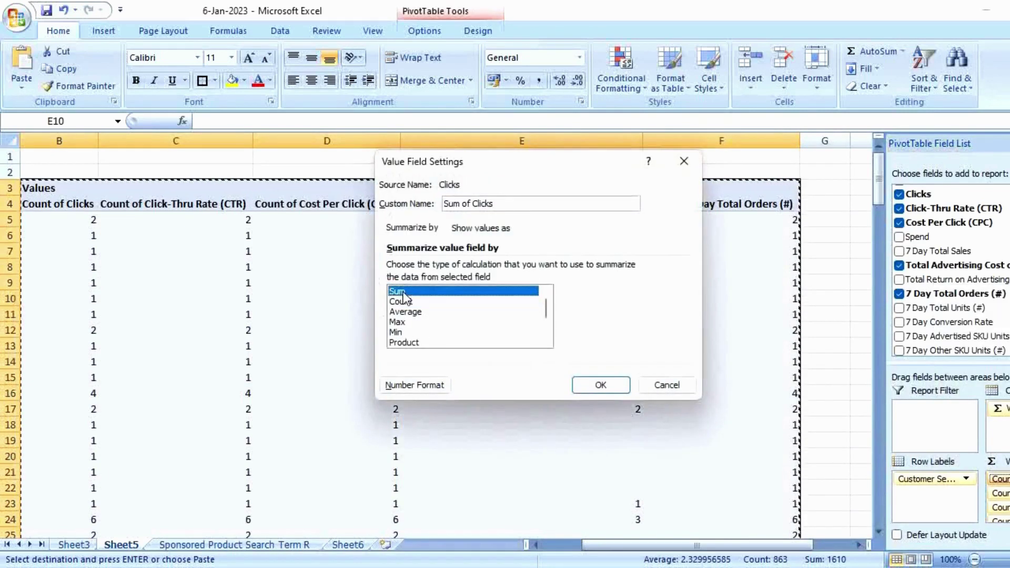
left_click(603, 385)
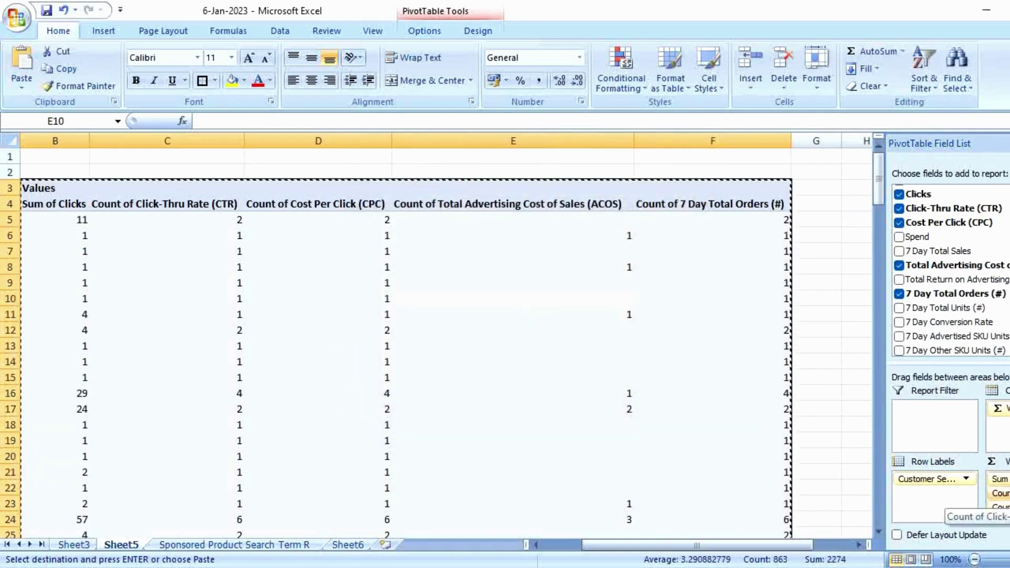
left_click(999, 493)
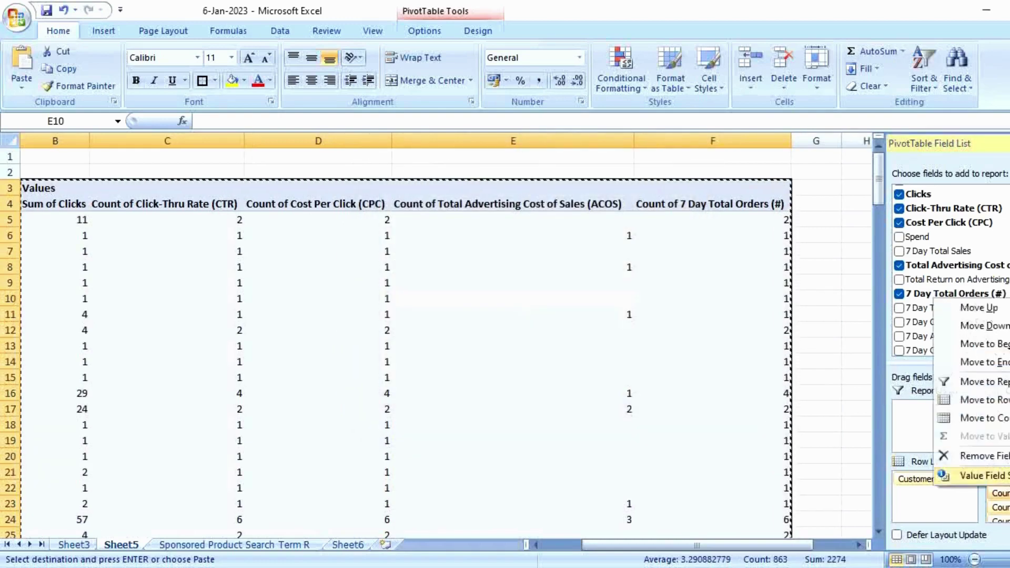
left_click(981, 476)
left_click(468, 311)
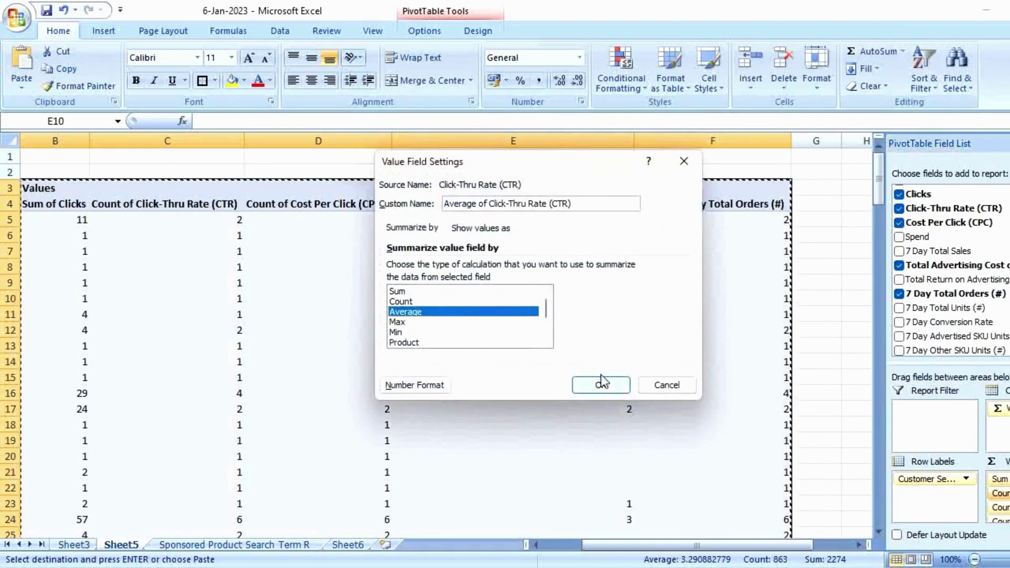
left_click(628, 388)
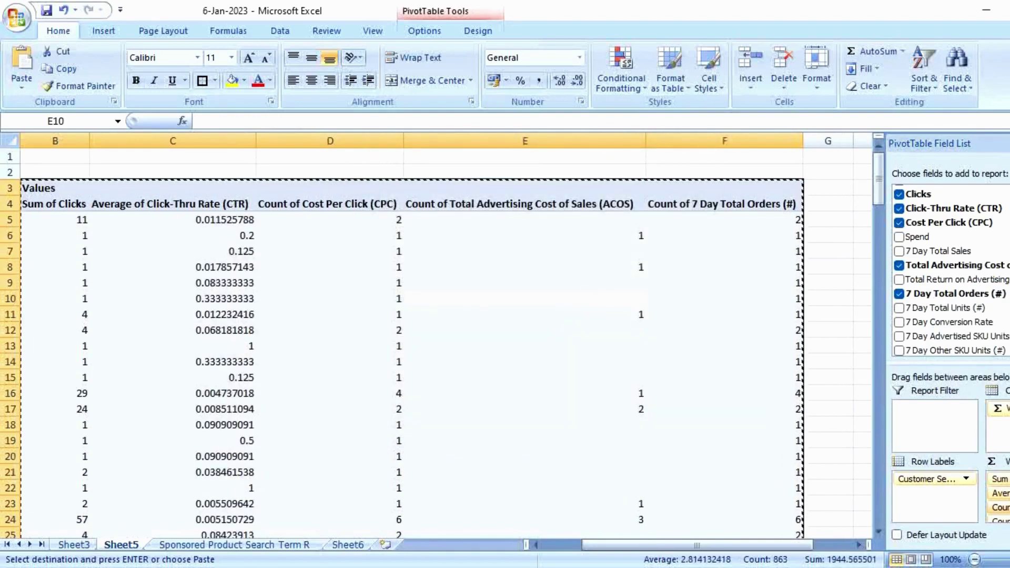
- Summarise Cost Per Click and ACOS as Averages
left_click(999, 507)
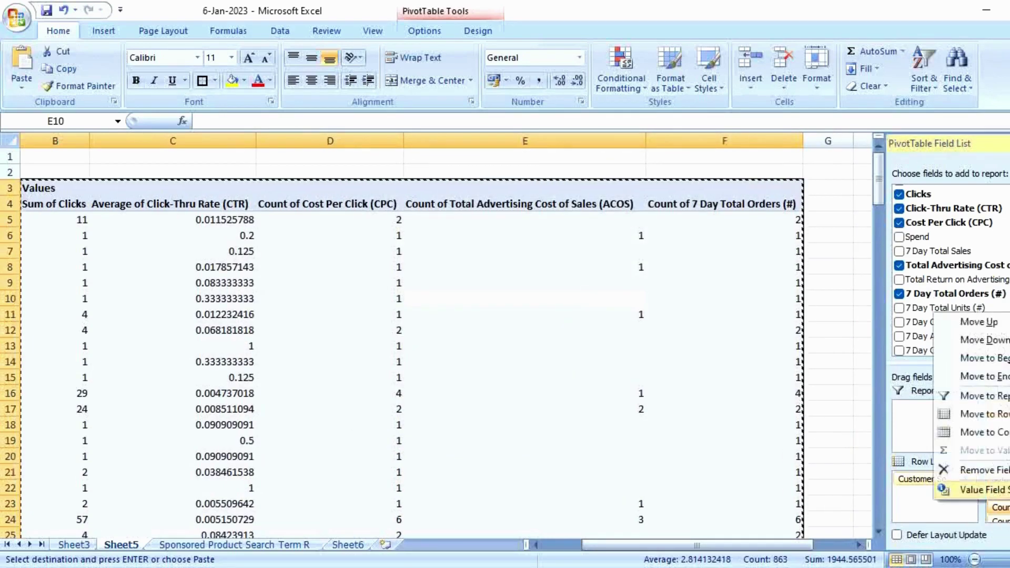
left_click(978, 487)
left_click(419, 312)
left_click(608, 385)
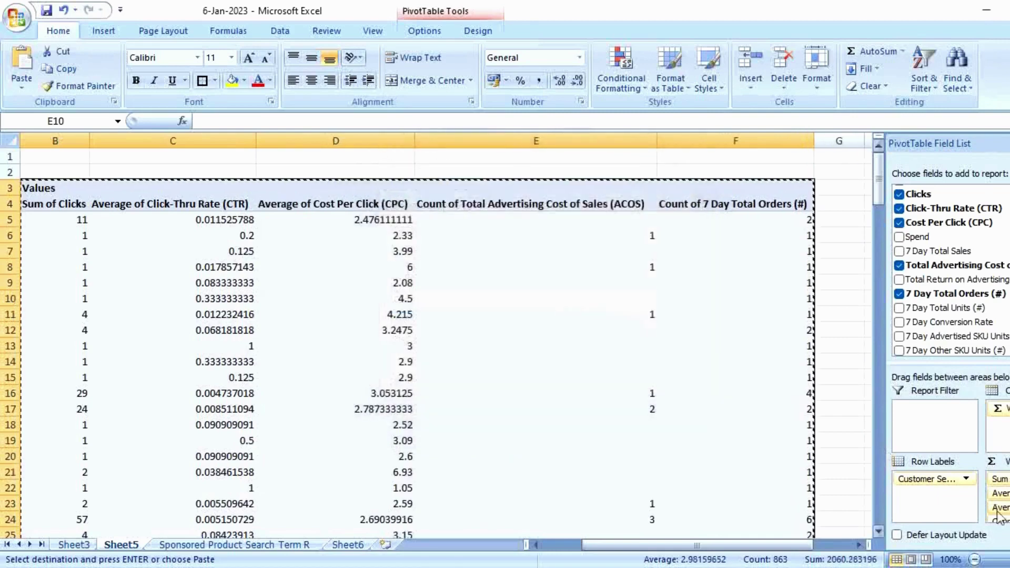
left_click(999, 520)
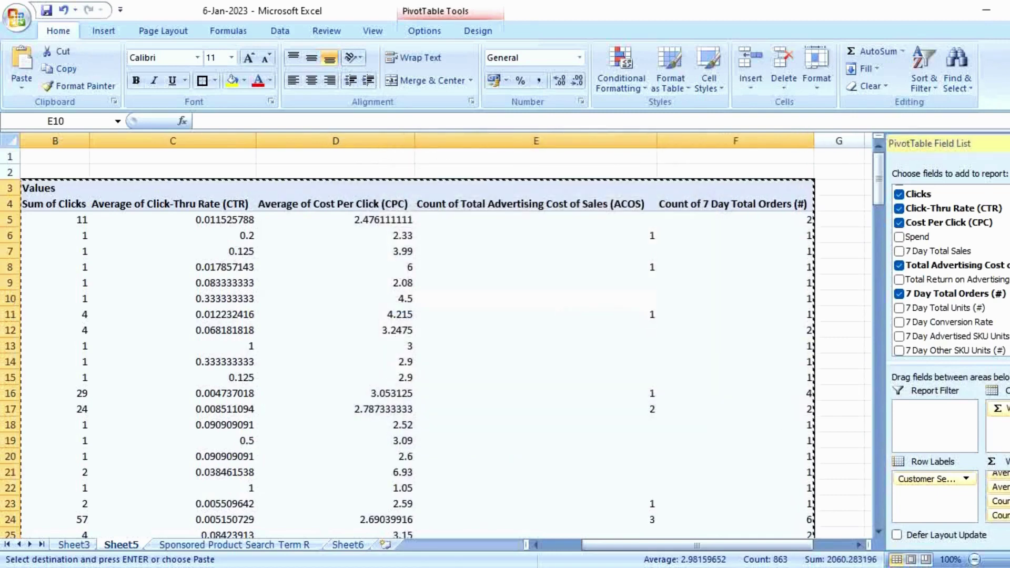
left_click(999, 501)
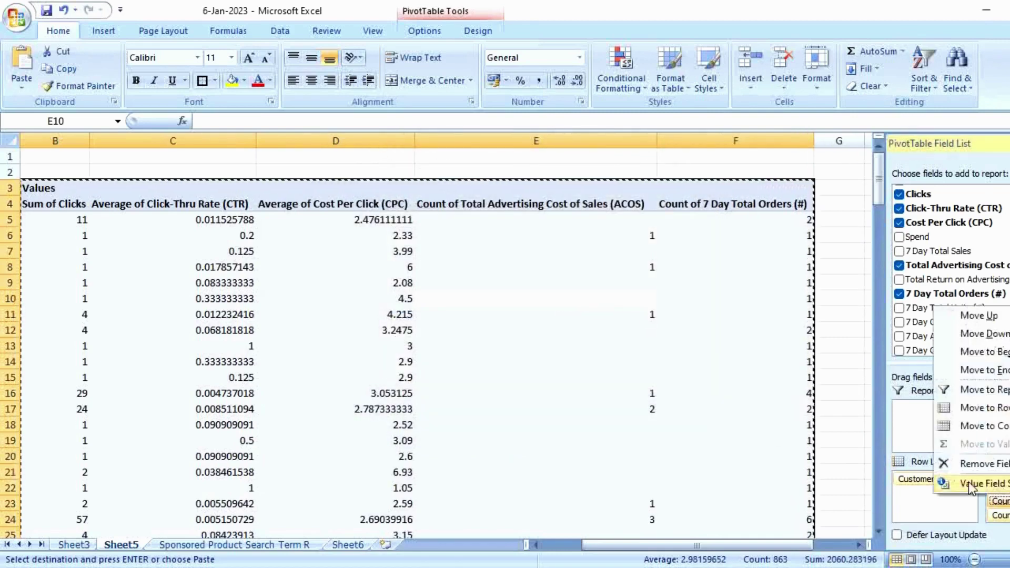
left_click(993, 485)
left_click(419, 314)
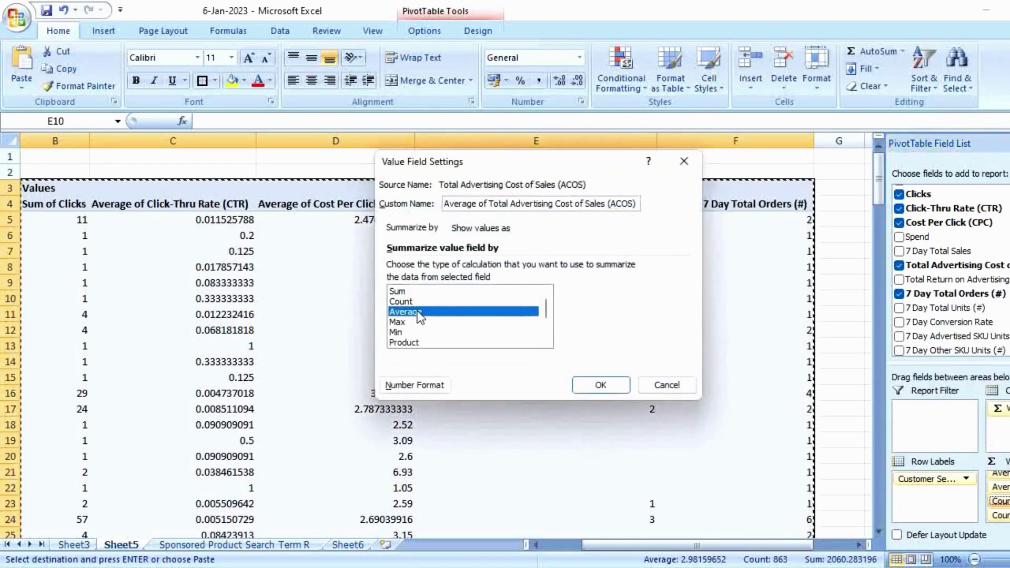
left_click(608, 386)
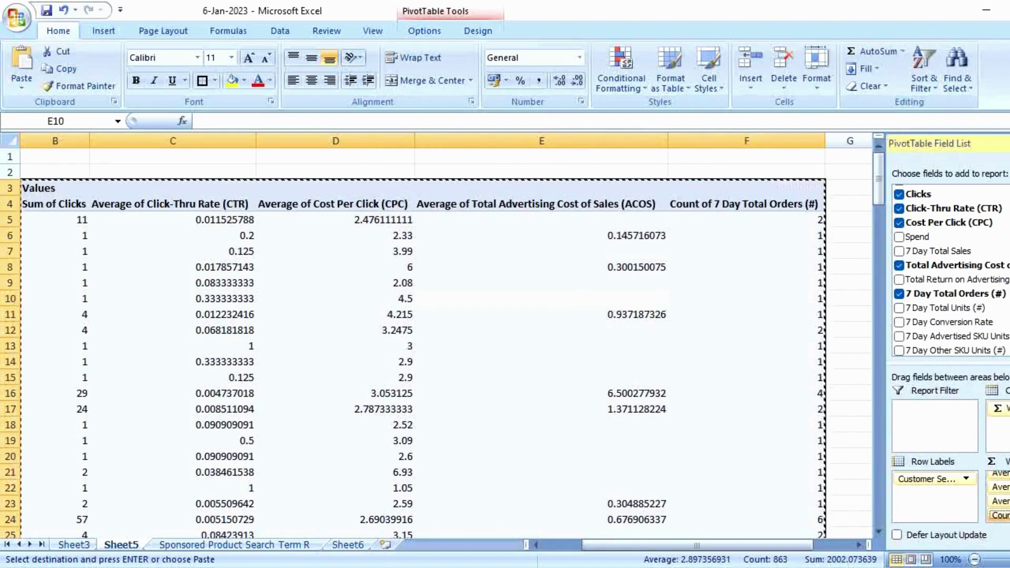
- Summarise 7 Day Total Orders as a Sum
left_click(999, 515)
left_click(982, 497)
left_click(463, 290)
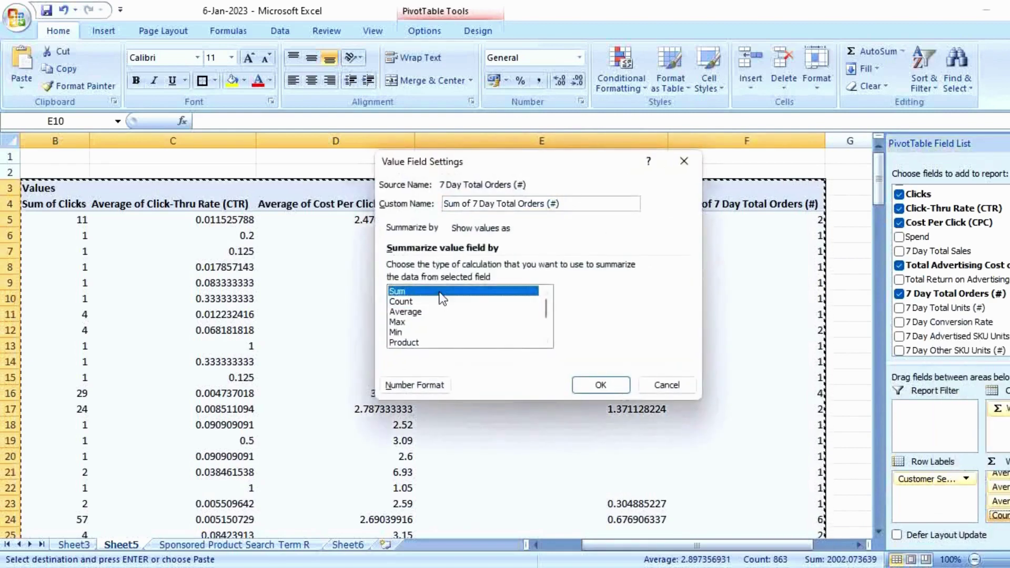
left_click(600, 385)
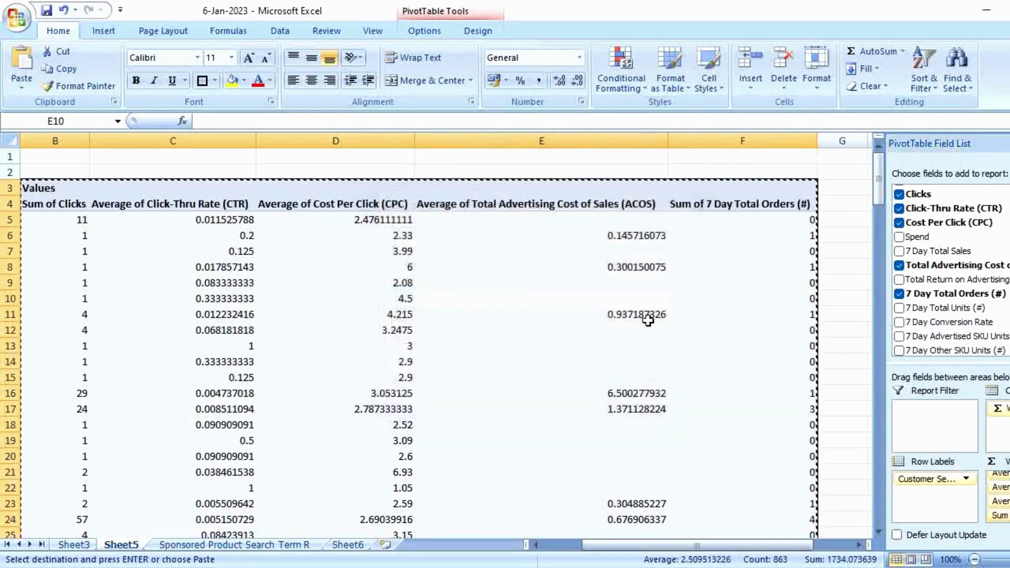
- Copy the whole pivot table and paste it as values only into B2 of Sheet7
left_click(306, 298)
key("ctrl+a")
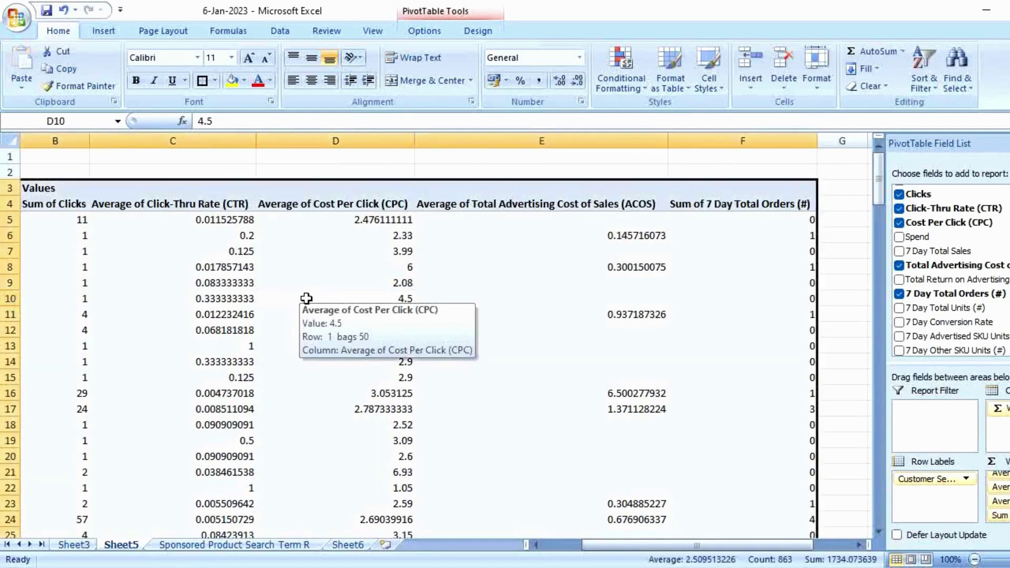
key("ctrl+c")
left_click(106, 170)
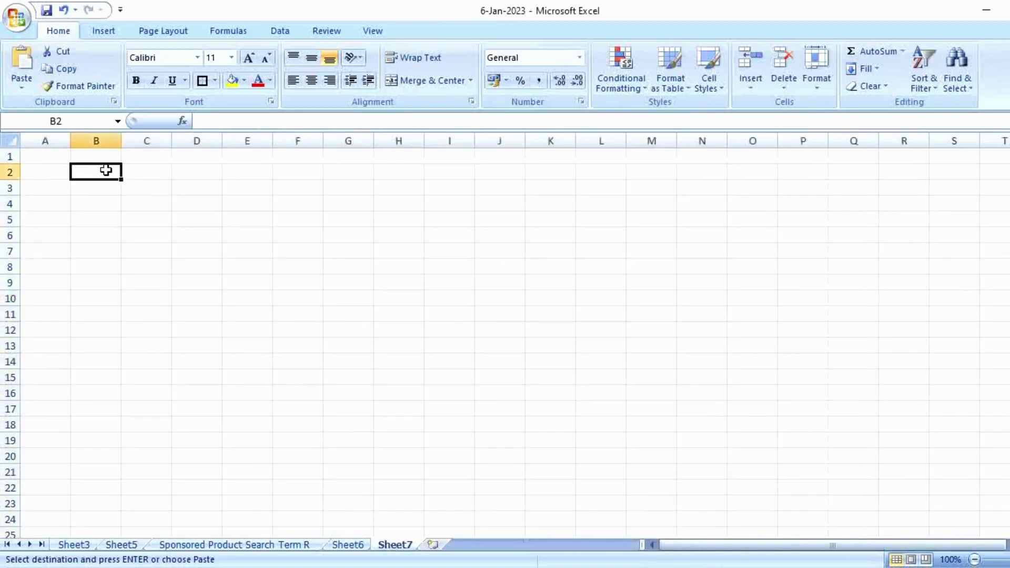
right_click(105, 170)
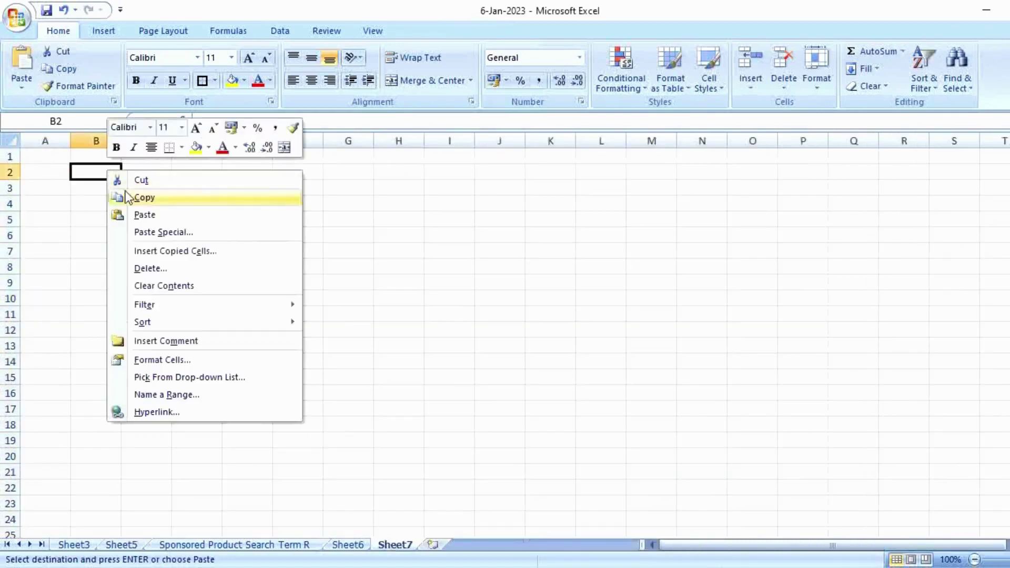
left_click(151, 231)
left_click(40, 177)
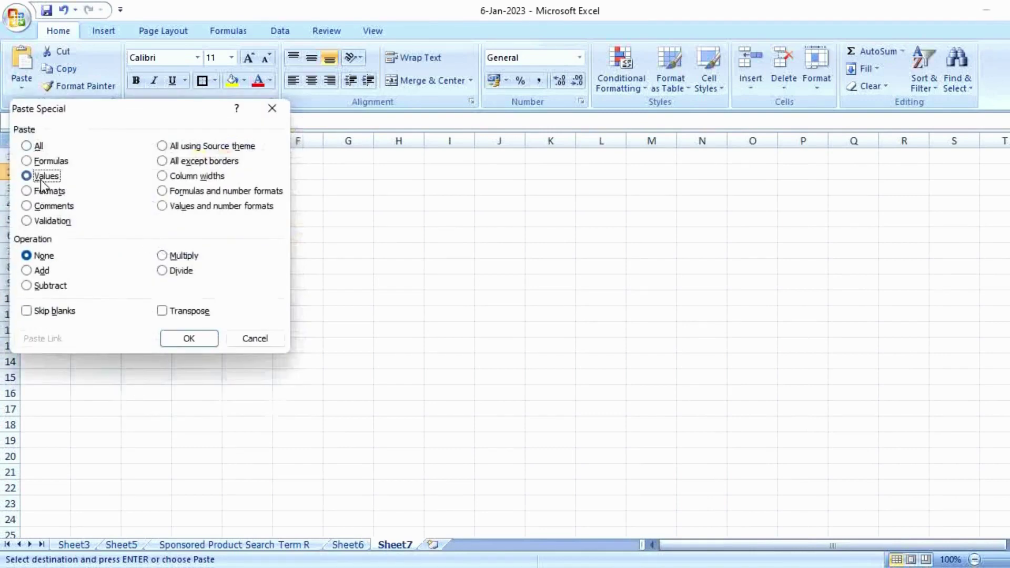
left_click(164, 341)
- Autofit column B and rename the Row Labels header in B3 to 'Customer Search Term'
double_click(121, 141)
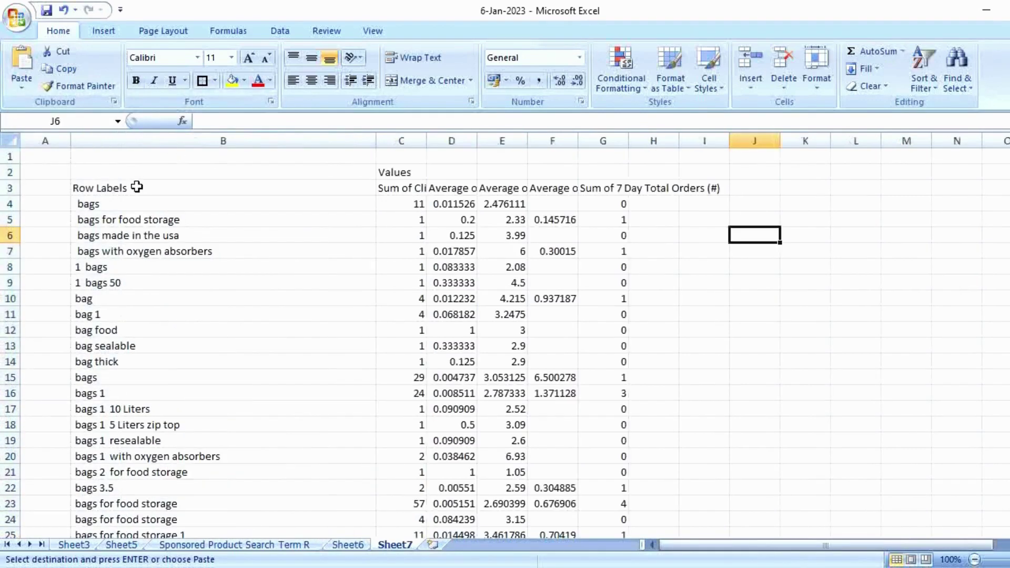
left_click(135, 187)
type("Custo")
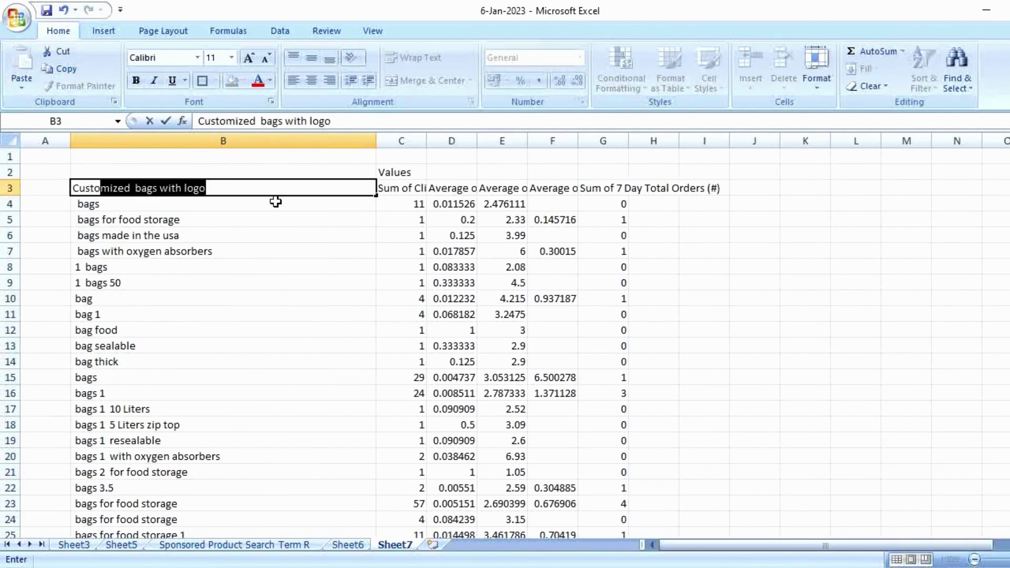
type("mer Search T")
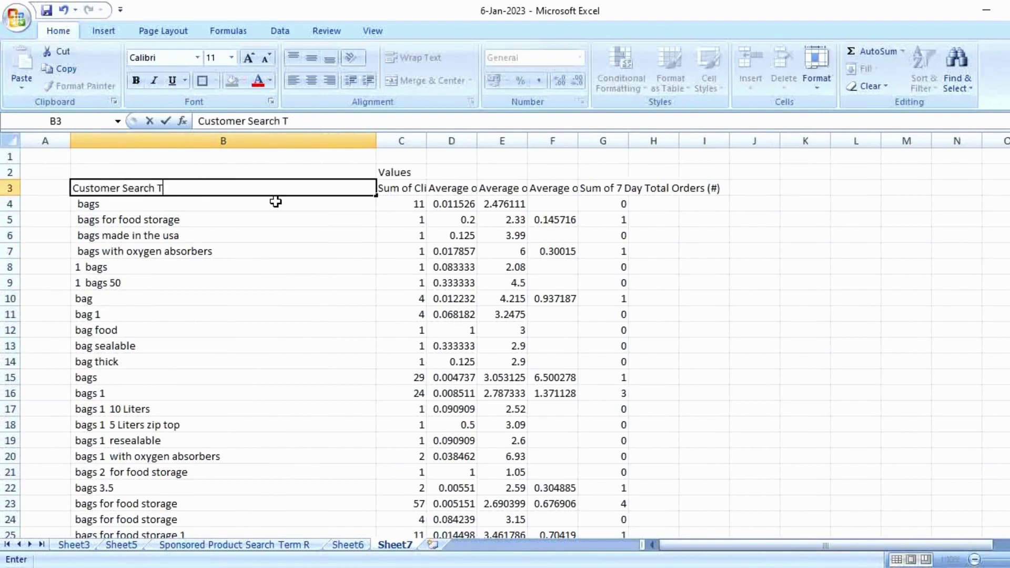
type("erm")
key("Return")
key("Up")
- Rename the next headers to 'Clicks', 'CTR' and 'CPC'
key("Right")
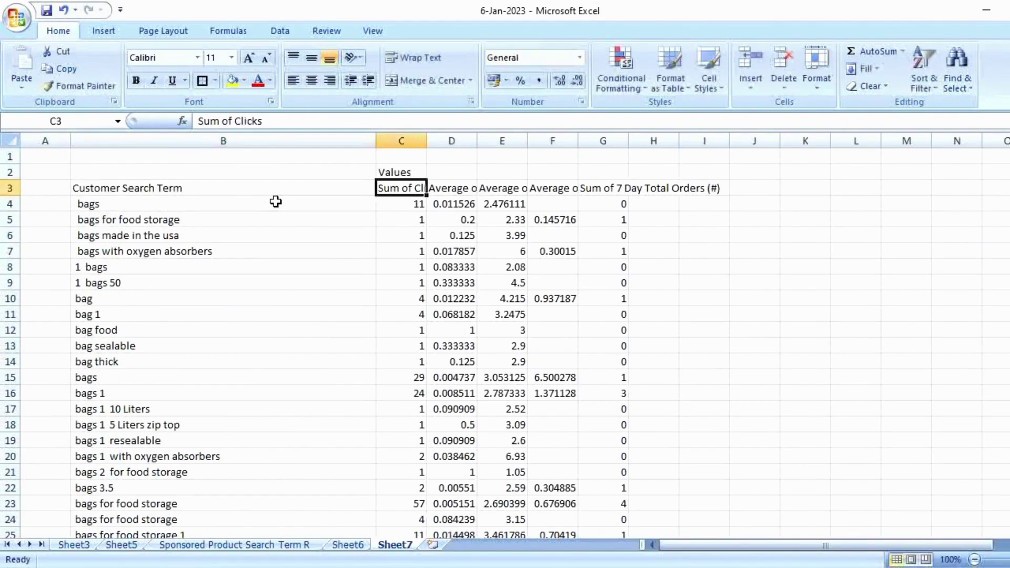
type("Clicks")
key("Return")
key("Up")
key("Right")
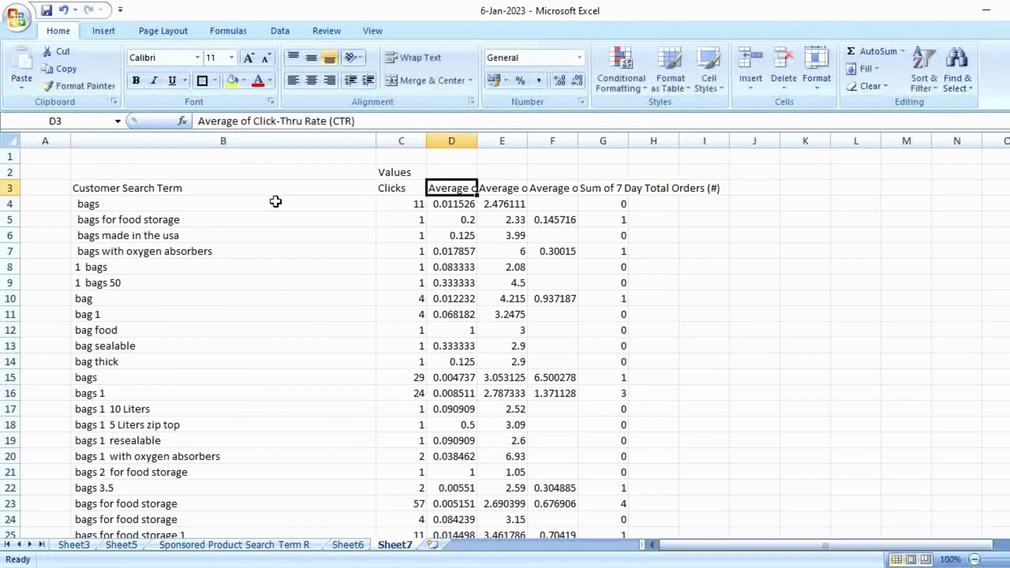
type("CTR")
key("Return")
key("Up")
key("Right")
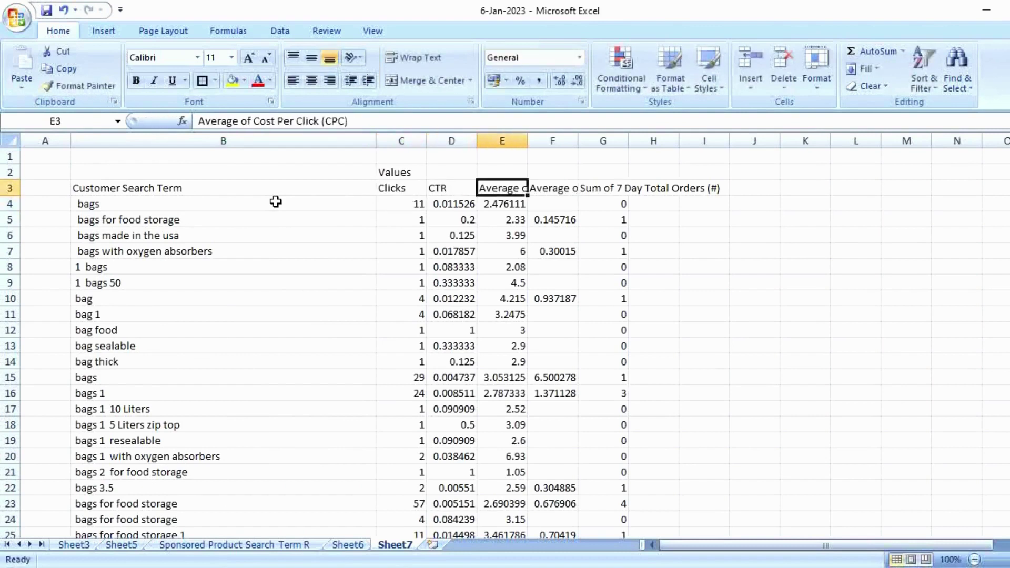
type("CPC")
key("Return")
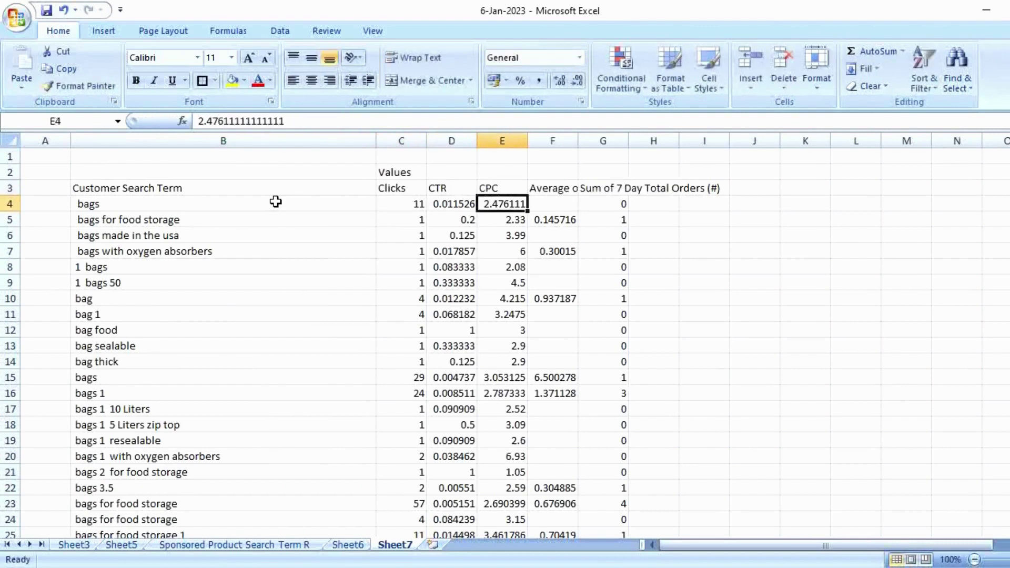
- Rename the remaining headers to 'ACOS' and 'Orders'
key("Up")
key("Right")
type("ACOS")
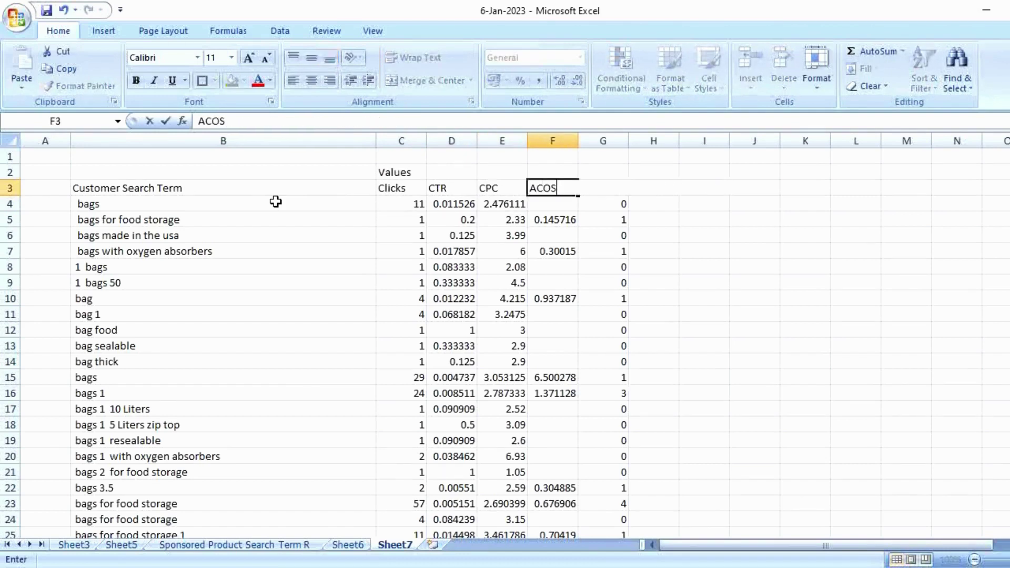
key("Return")
key("Up")
key("Right")
type("Orders")
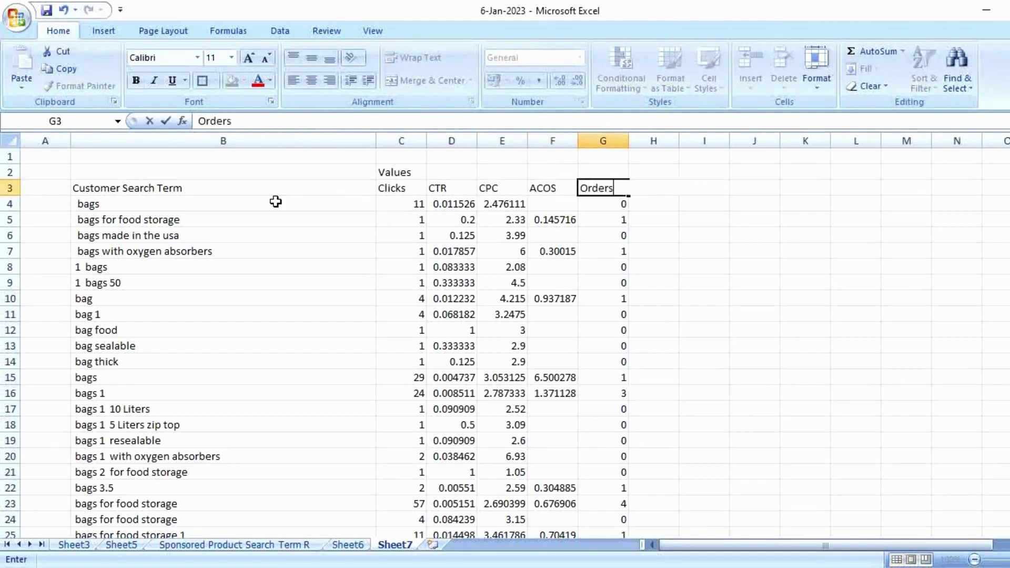
key("Return")
- Clear the leftover 'Values' label in C2
key("Left")
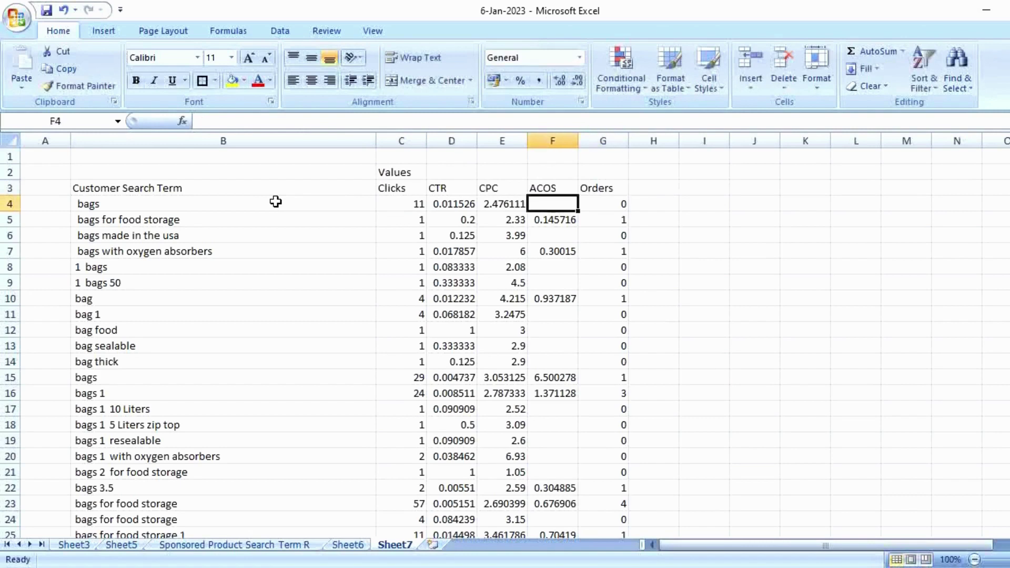
key("Left")
key("Left")
key("Left")
key("Up")
key("Up")
key("Delete")
key("Down")
key("Right")
key("Right")
key("Right")
key("Right")
key("Right")
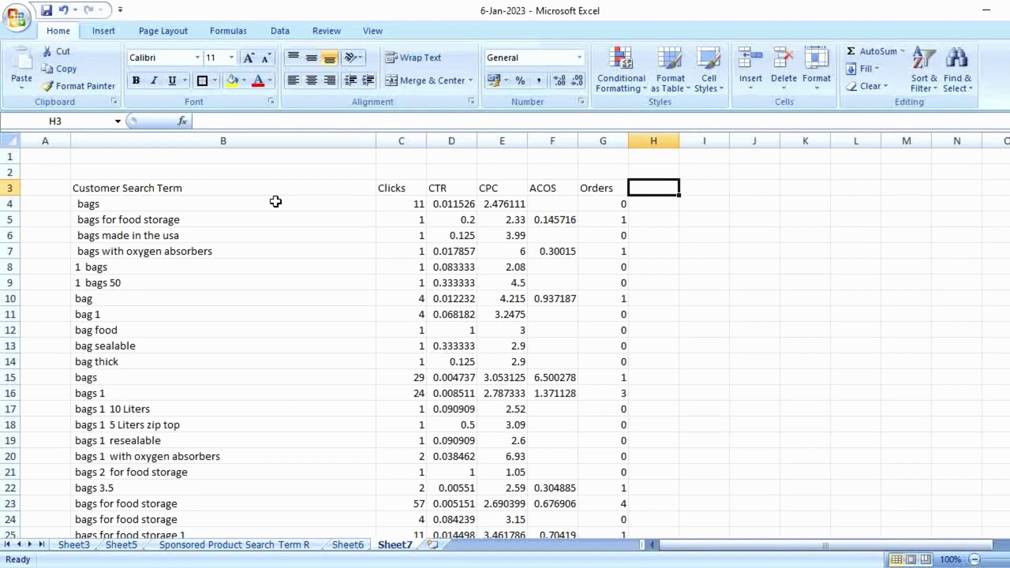
- Add a 'CVR' header in H3 and the formula =G4/C4 in H4
type("CVR")
key("Return")
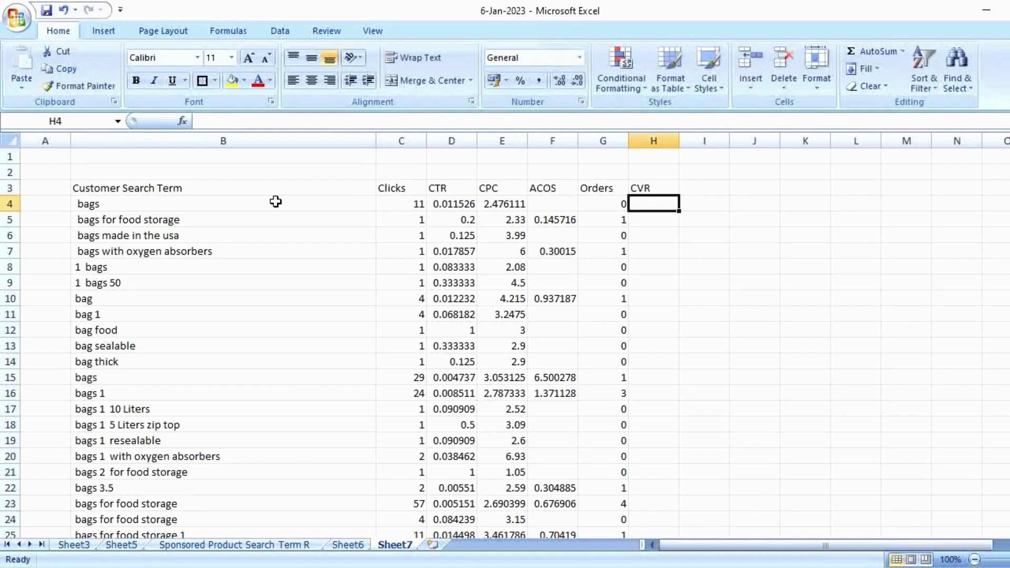
type("=")
left_click(616, 206)
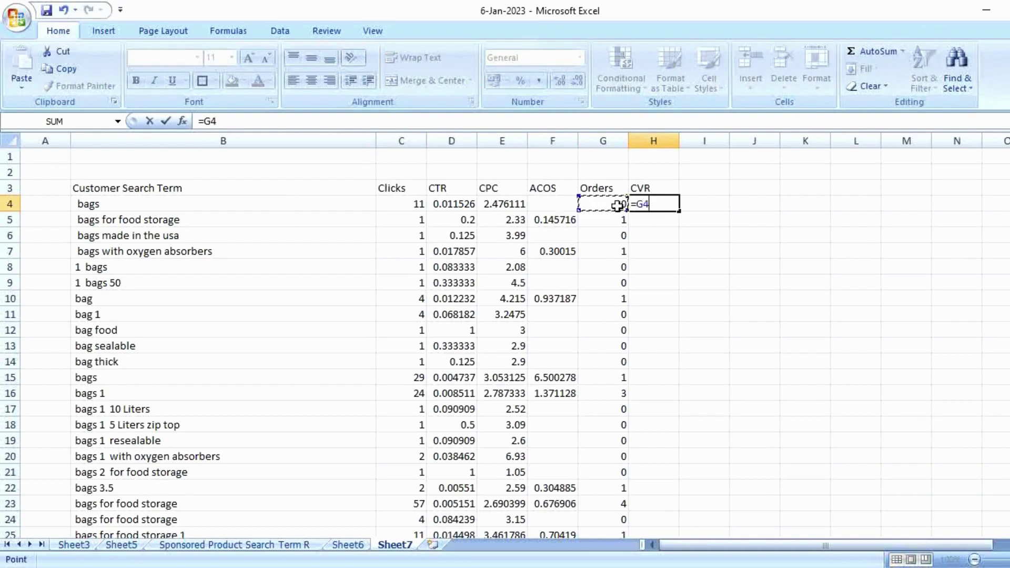
type("/")
left_click(401, 203)
key("Return")
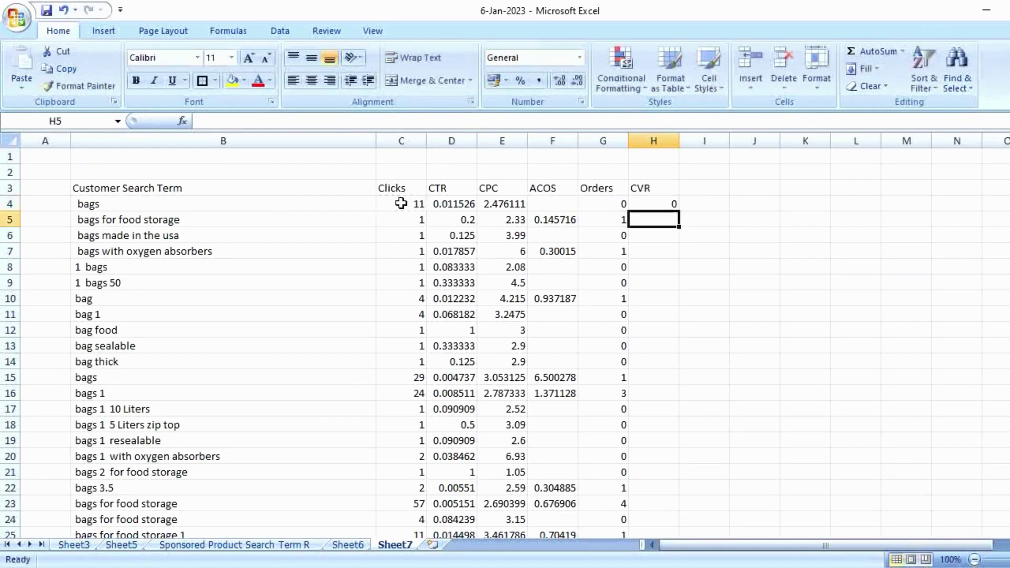
- Fill the CVR formula down column H and select the data block
left_click(650, 205)
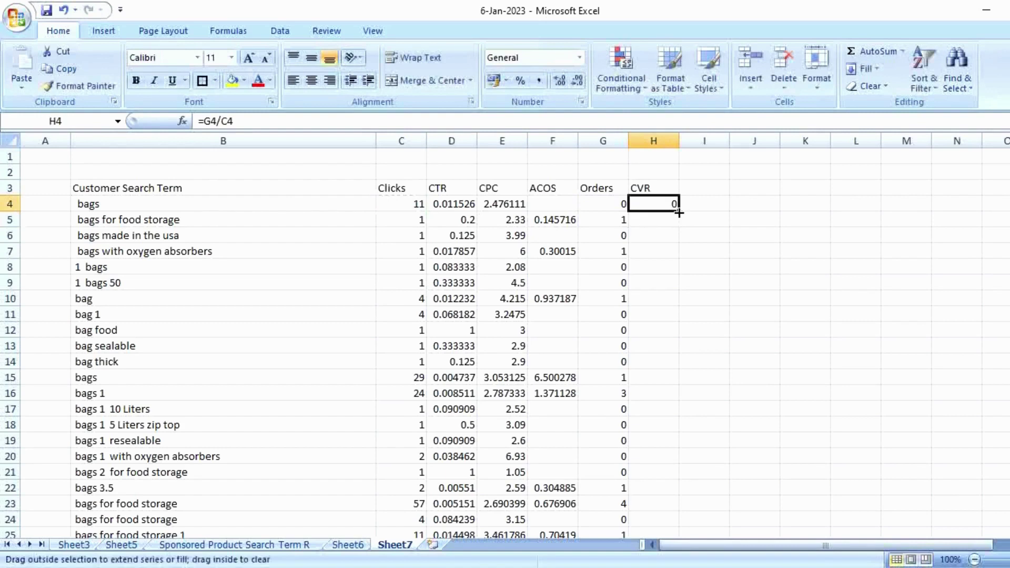
double_click(678, 213)
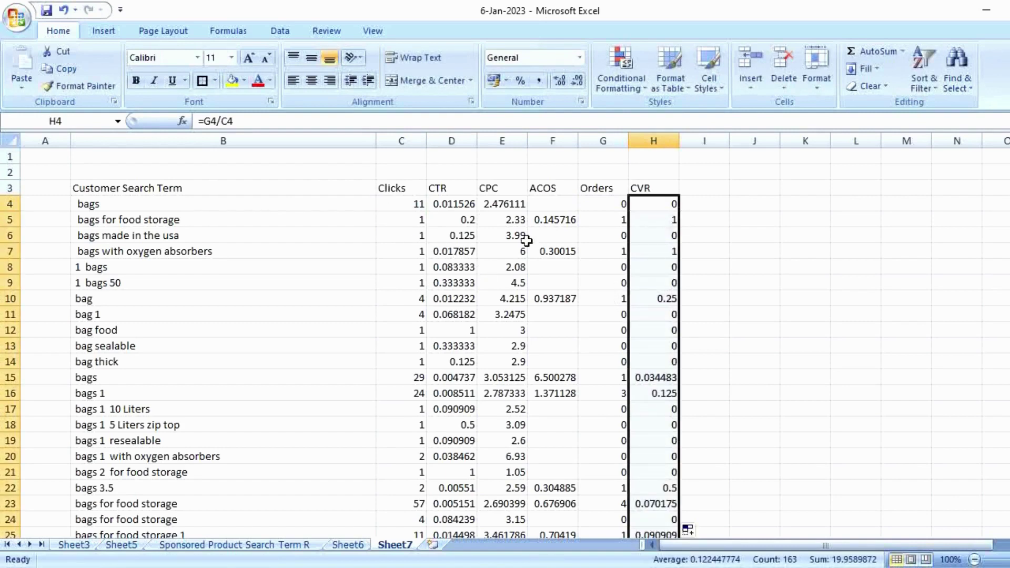
left_click(331, 219)
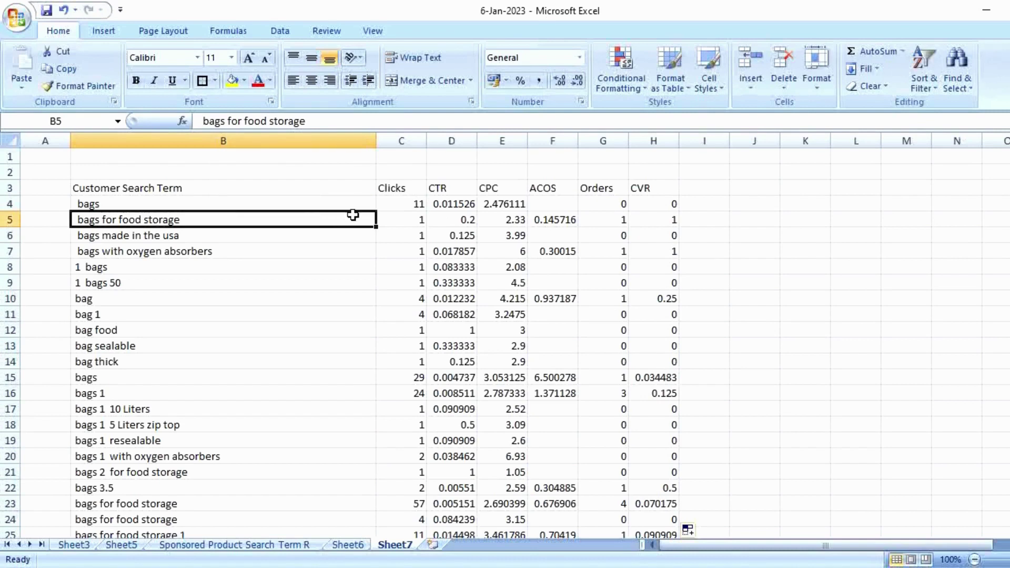
key("ctrl+a")
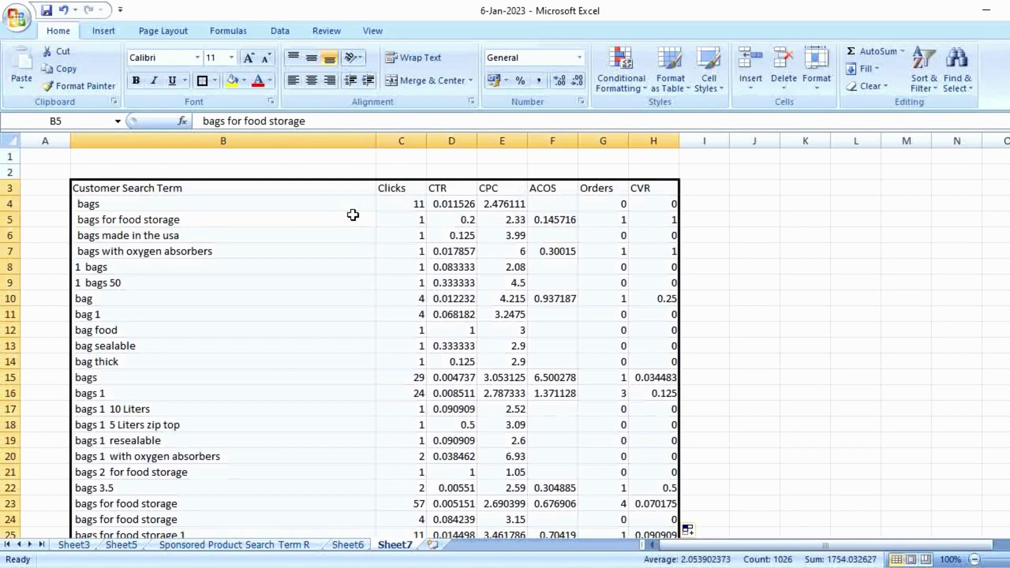
- Add header filters and sort the table by Orders, largest to smallest
key("ctrl+shift+l")
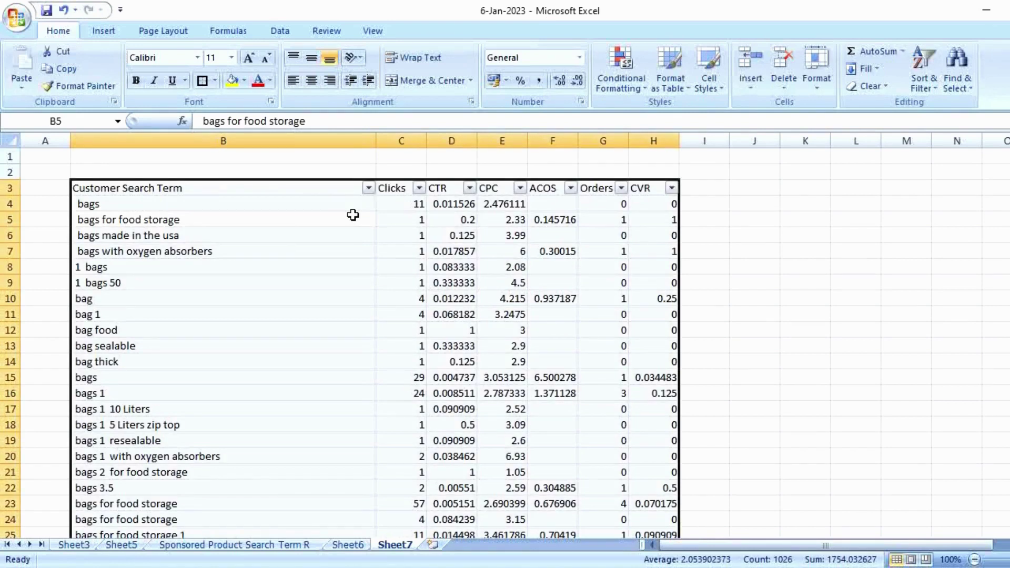
left_click(621, 188)
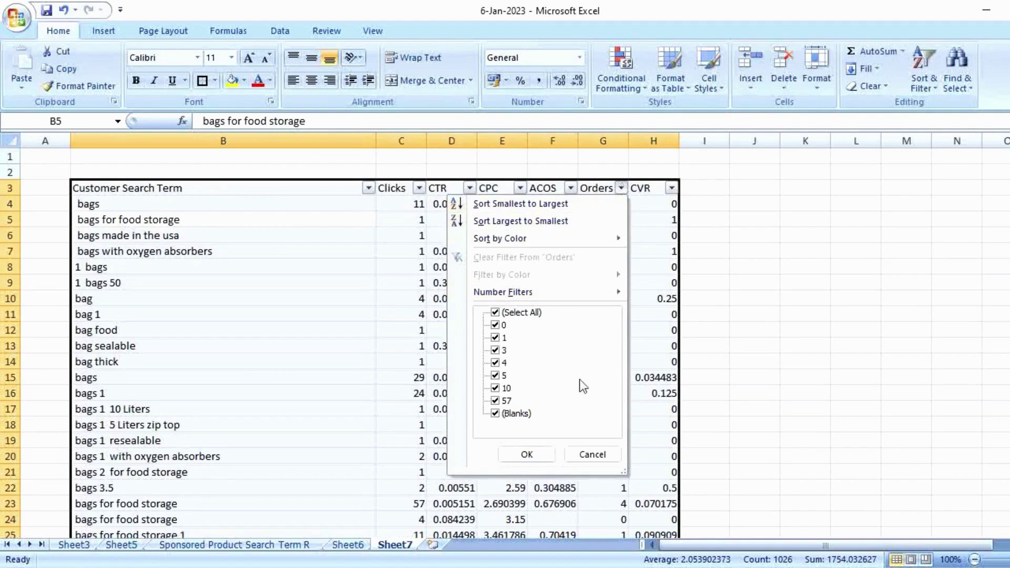
left_click(510, 221)
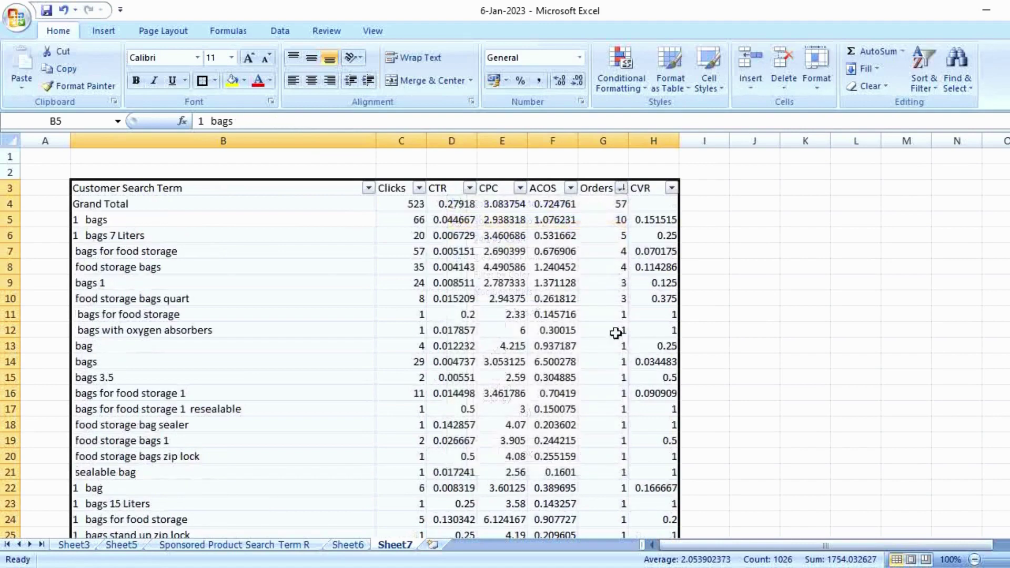
- Delete the Grand Total row
left_click(3, 203)
right_click(3, 203)
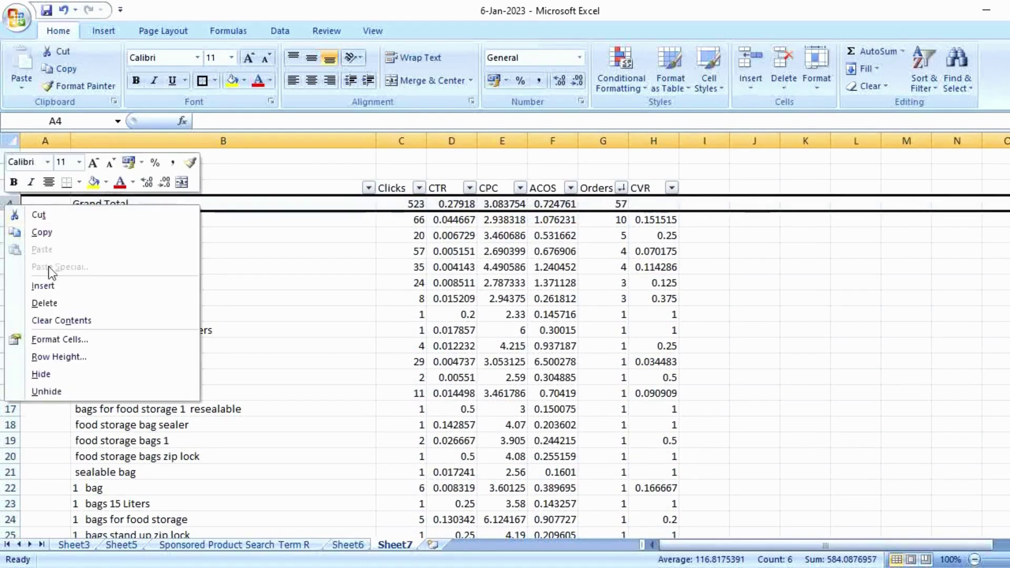
left_click(56, 304)
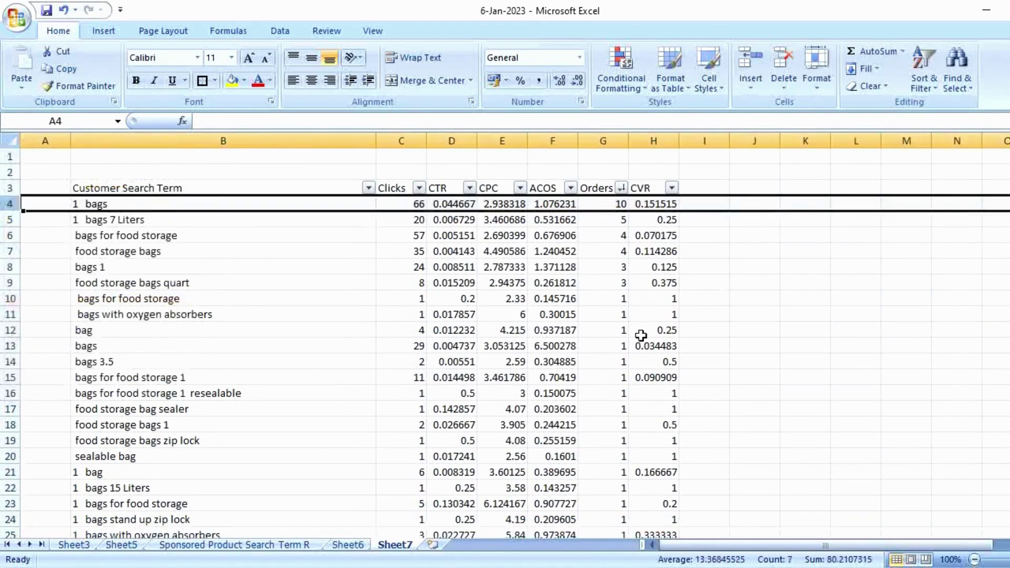
- Apply a thick box border around the header and top six search terms (B3:H9)
left_click(287, 246)
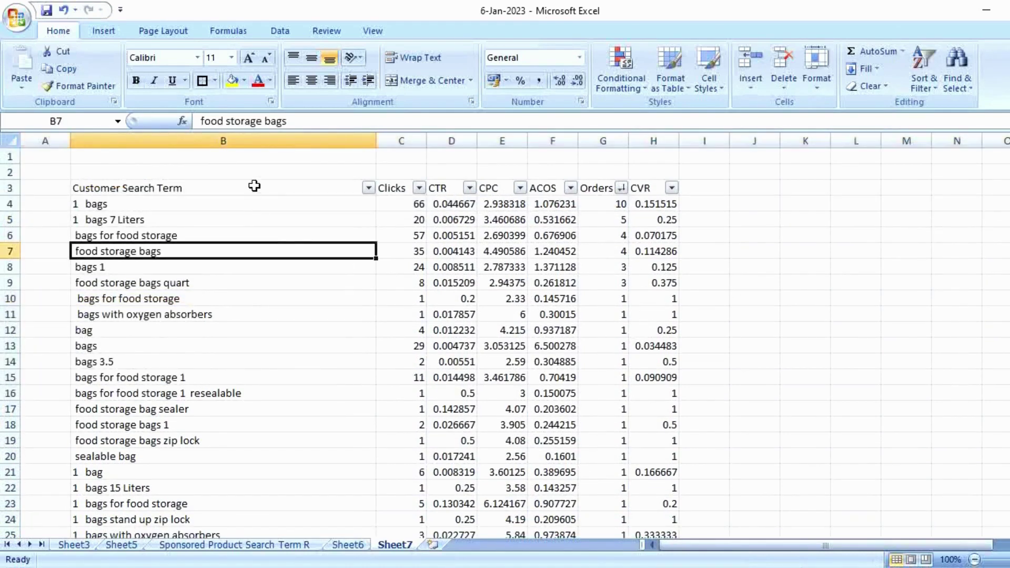
left_click_drag(254, 188, 648, 281)
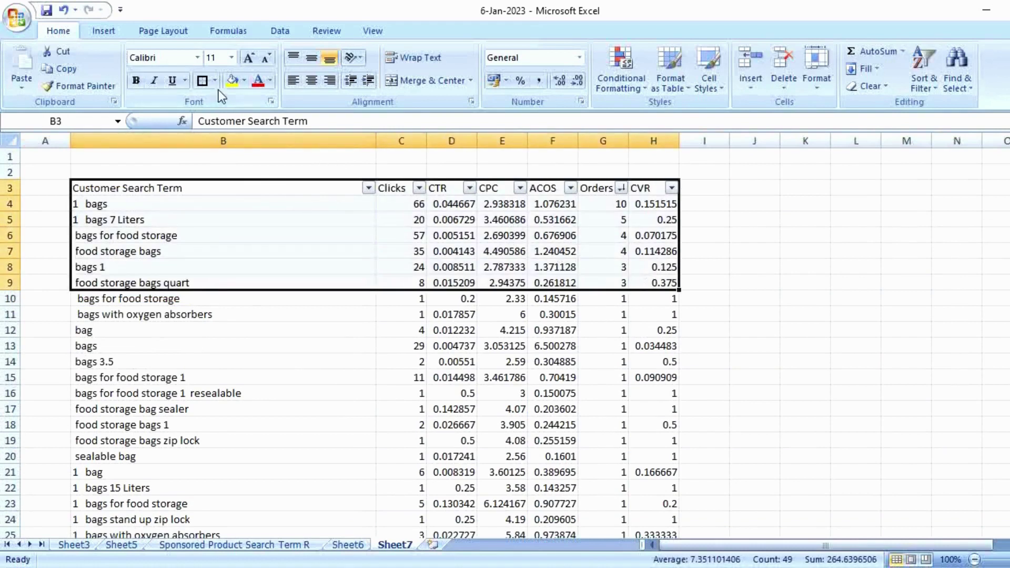
left_click(203, 80)
left_click(757, 222)
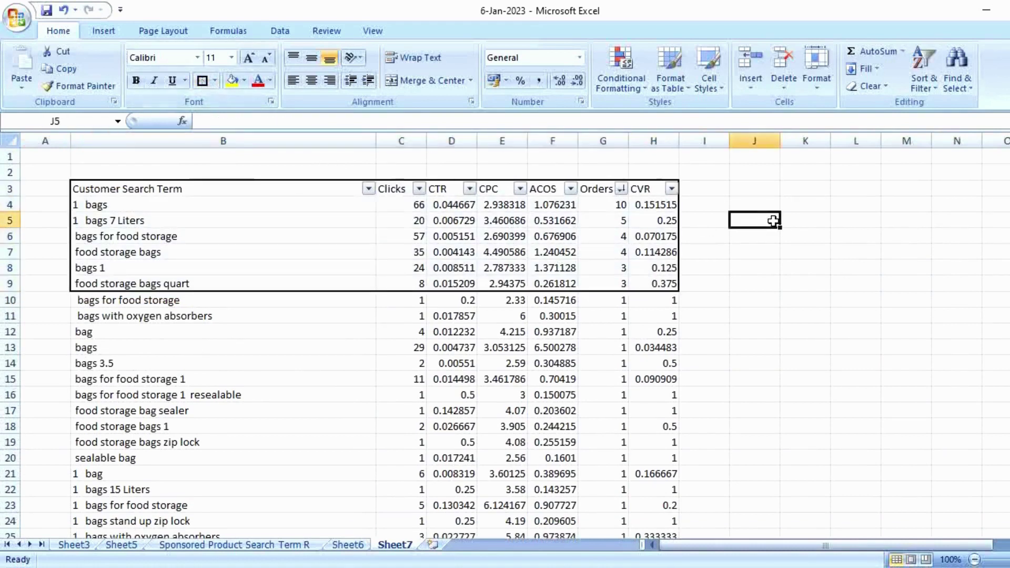
left_click(792, 303)
left_click(341, 206)
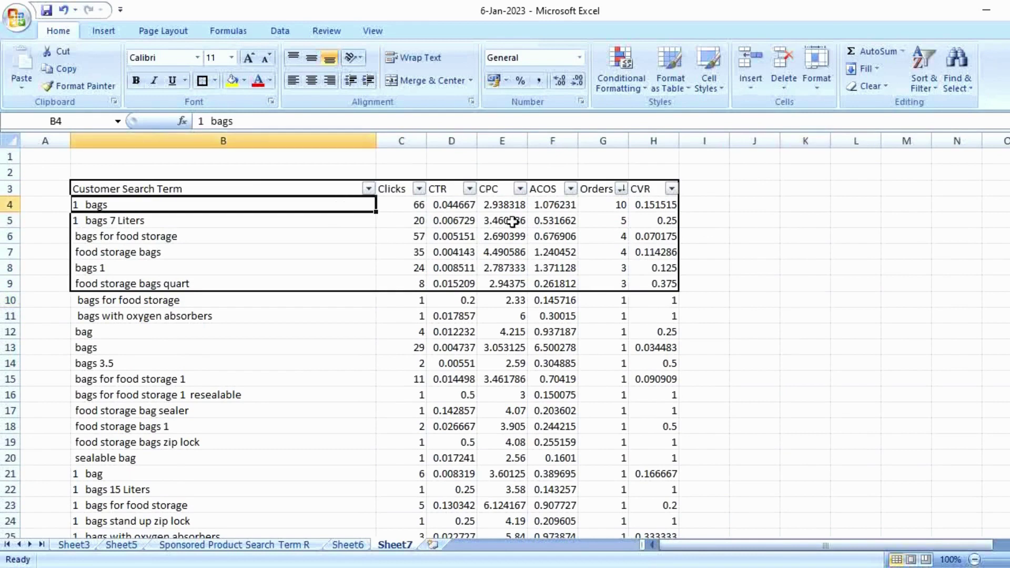
left_click(614, 207)
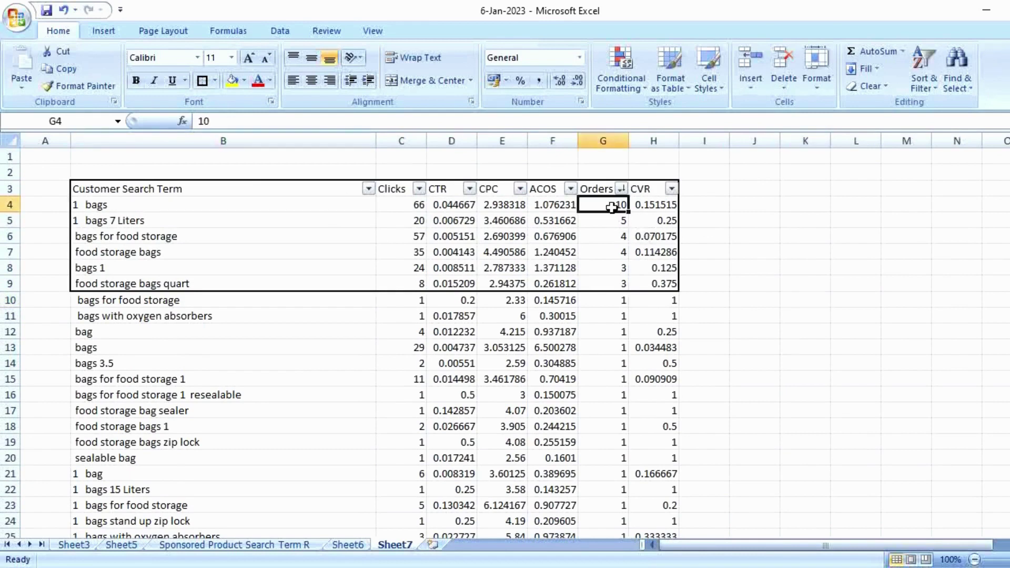
left_click(606, 220)
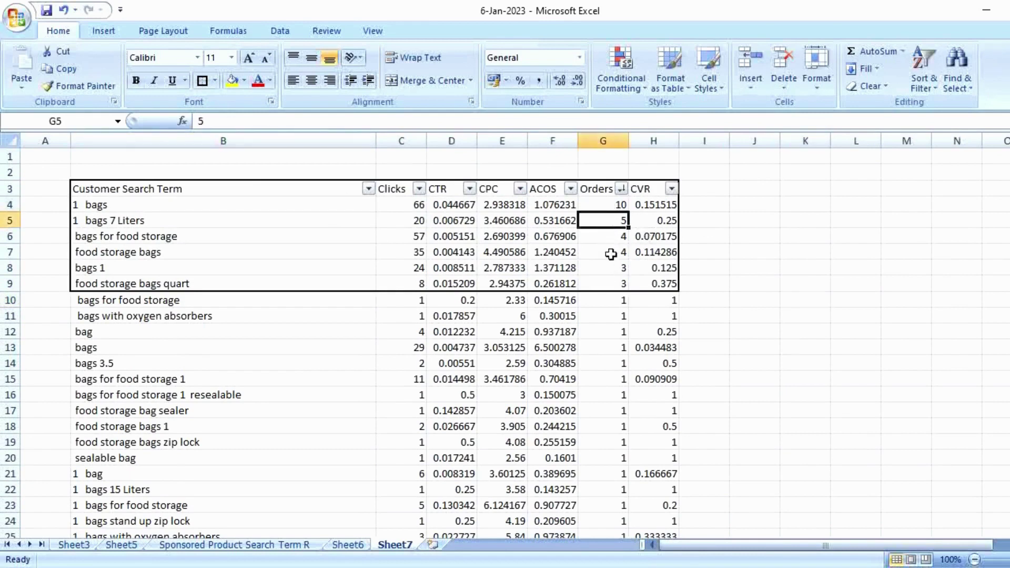
left_click(613, 250)
left_click(612, 267)
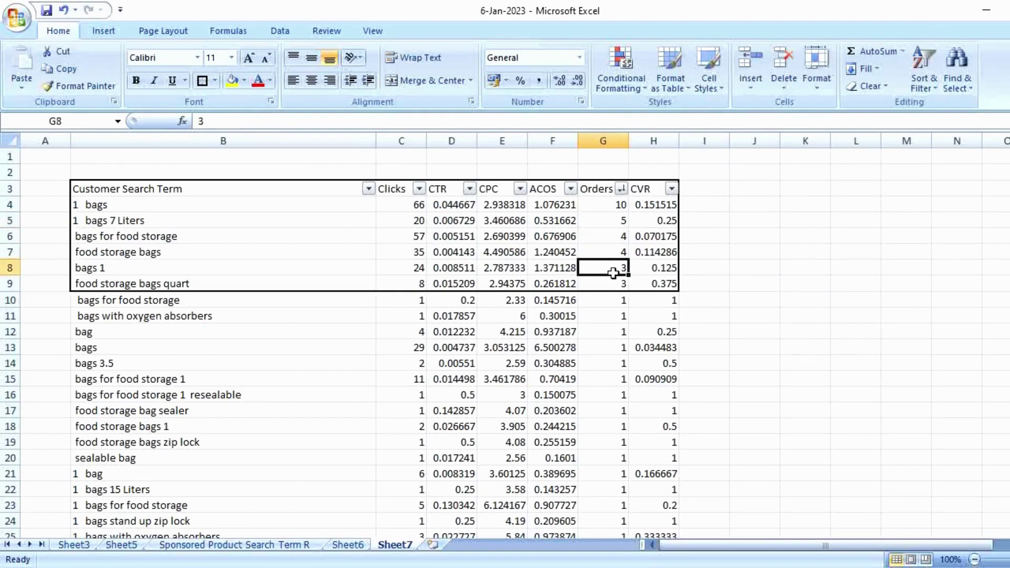
left_click(613, 282)
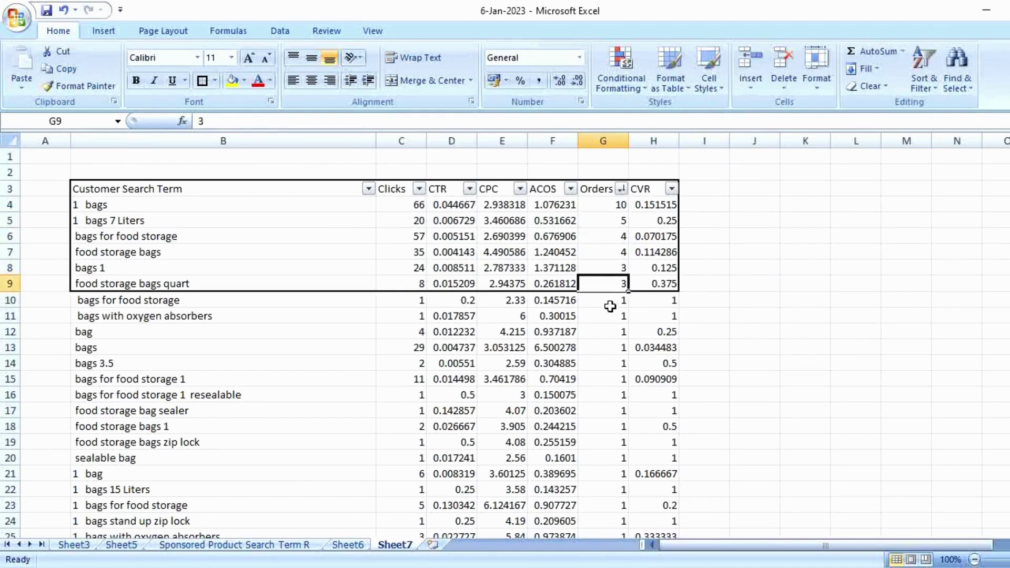
scroll(608, 305, "down", 4)
scroll(608, 303, "up", 4)
scroll(608, 302, "down", 4)
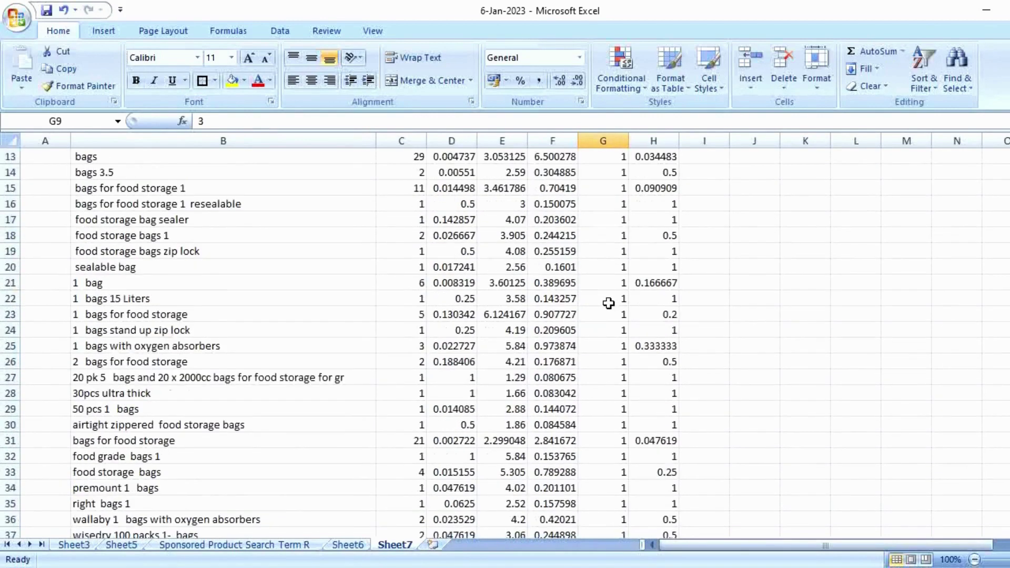
scroll(608, 303, "down", 2)
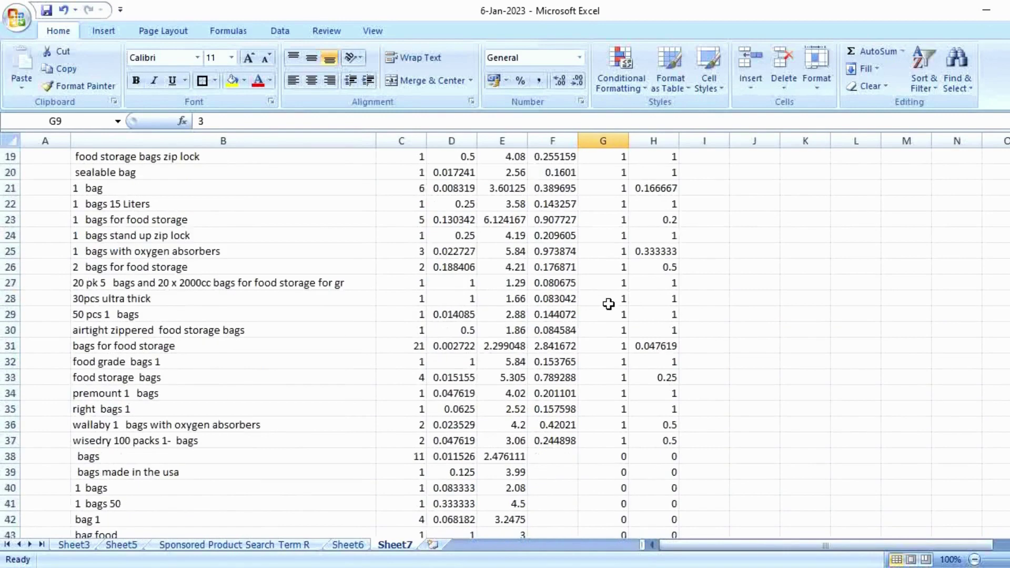
scroll(608, 303, "up", 6)
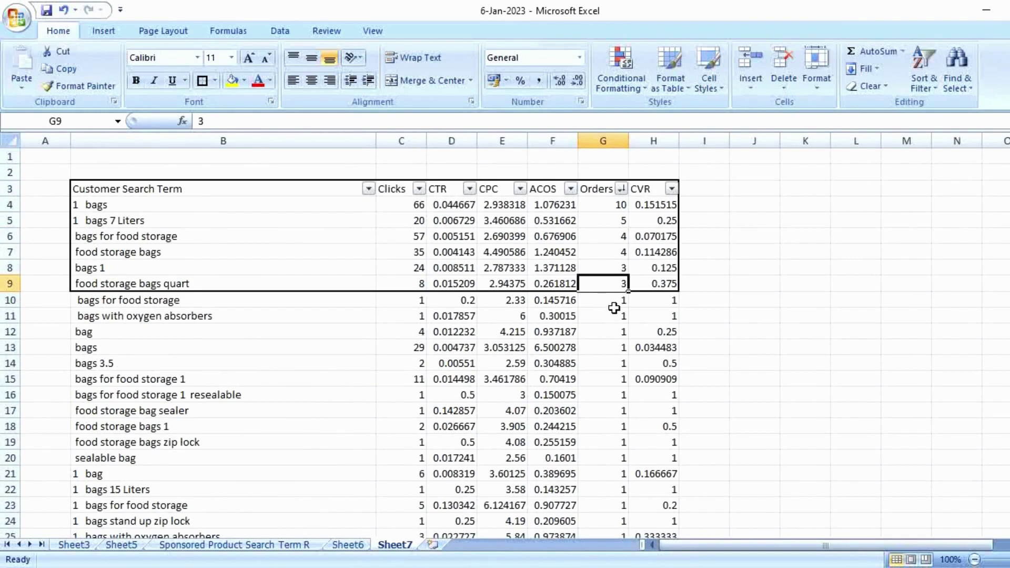
left_click(737, 330)
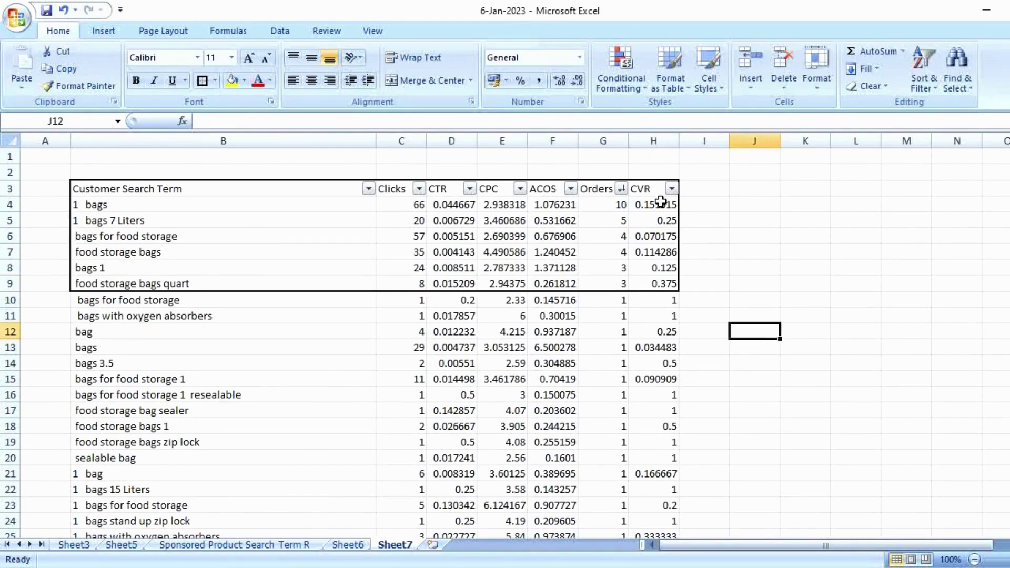
- Format the top six CVR values in H4:H9 as whole percentages
left_click_drag(661, 202, 656, 283)
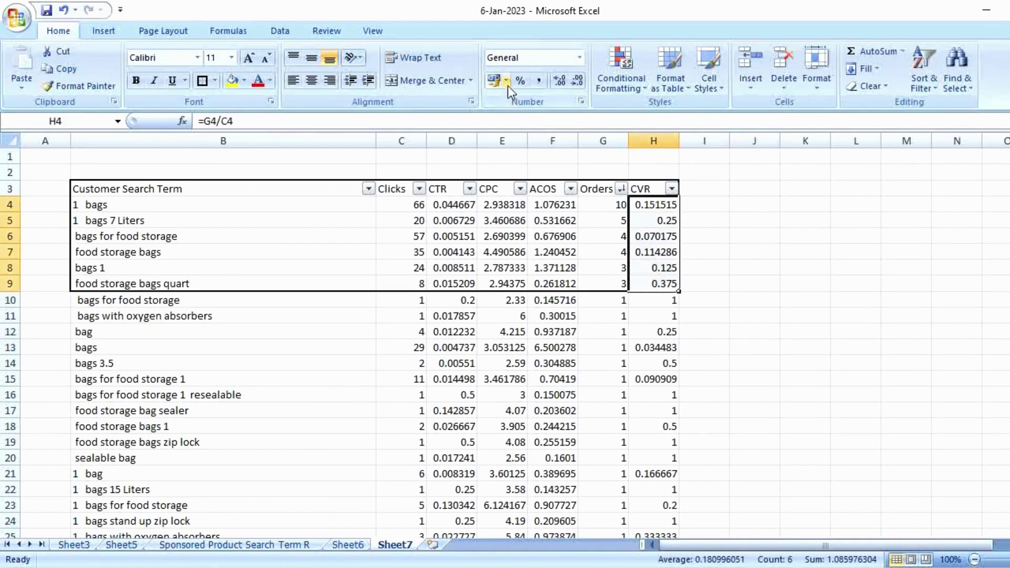
left_click(520, 80)
left_click(758, 219)
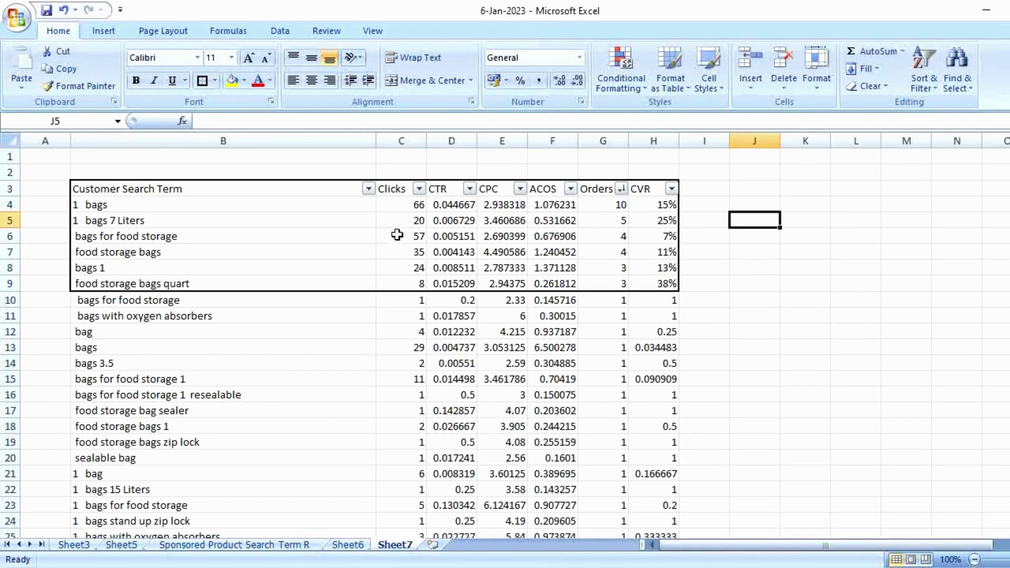
left_click(655, 141)
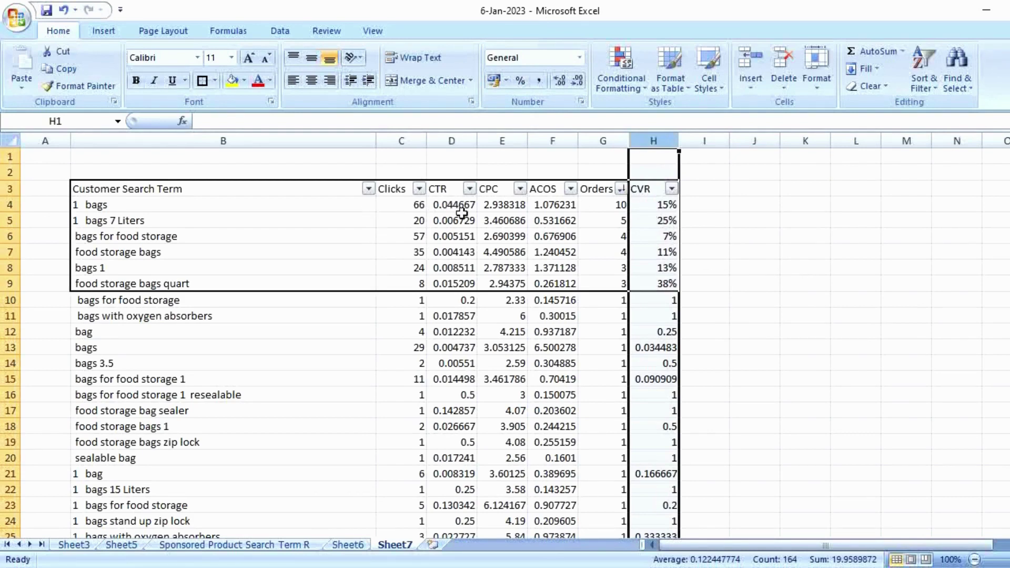
left_click(614, 208)
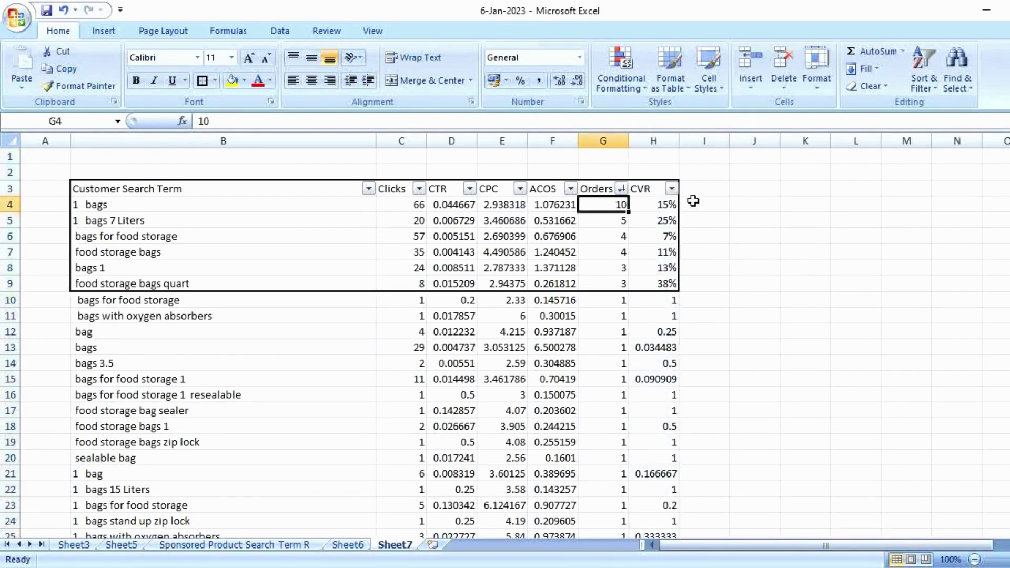
left_click(667, 205)
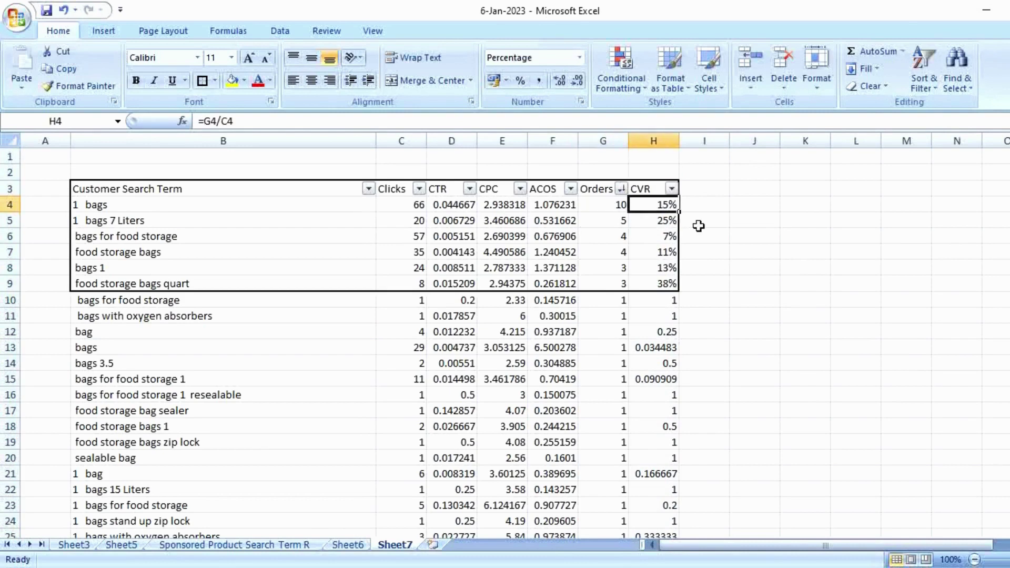
left_click(713, 205)
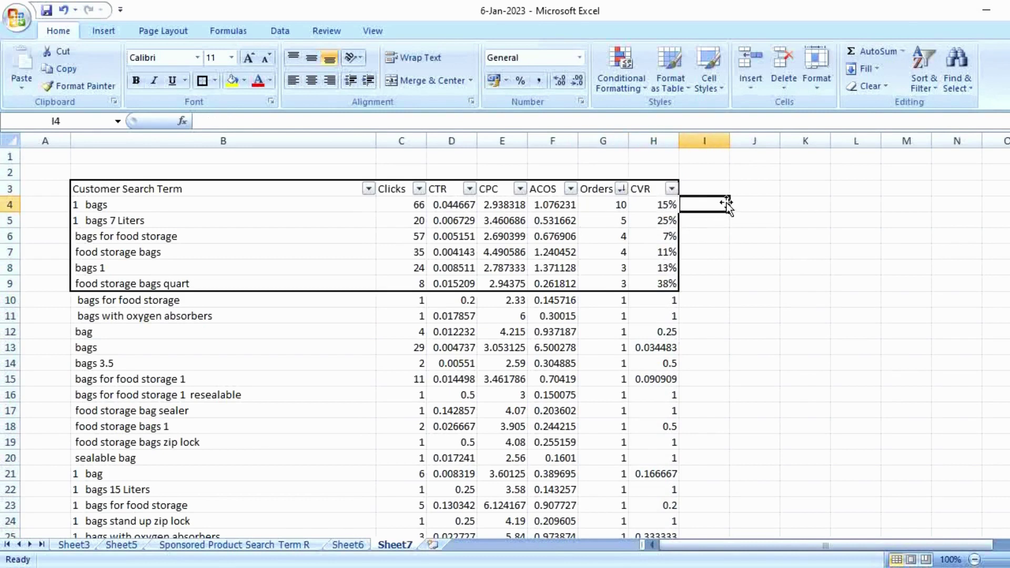
- Enter =1/H4 in I4, show it as a whole number, and fill it down to I9
type("=1/")
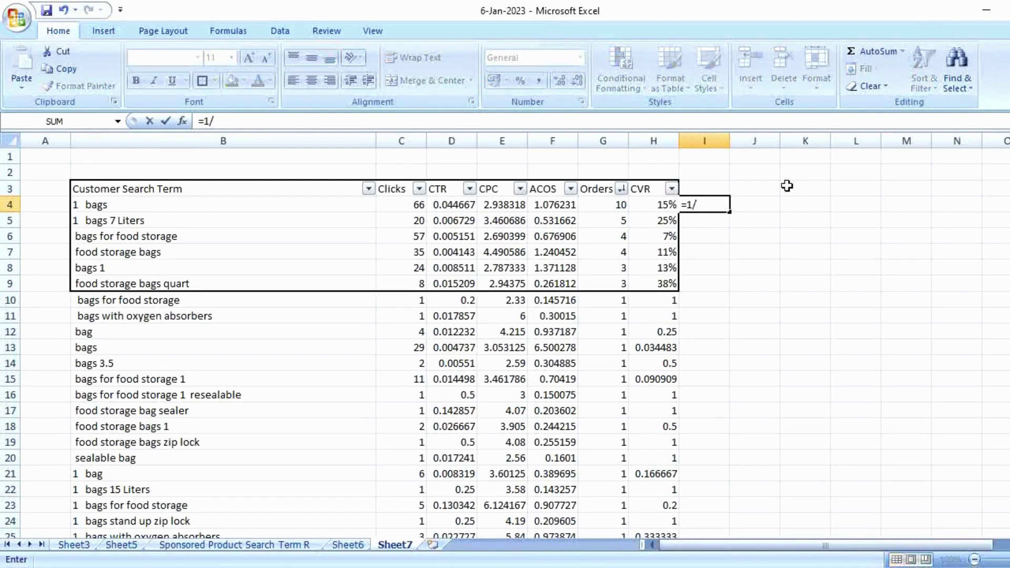
left_click(643, 203)
key("Return")
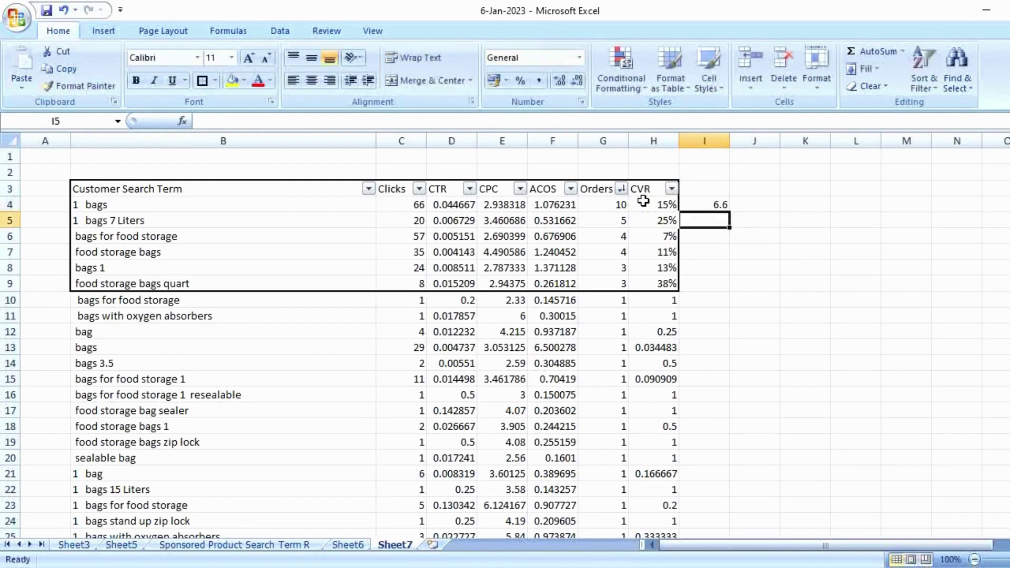
left_click(712, 204)
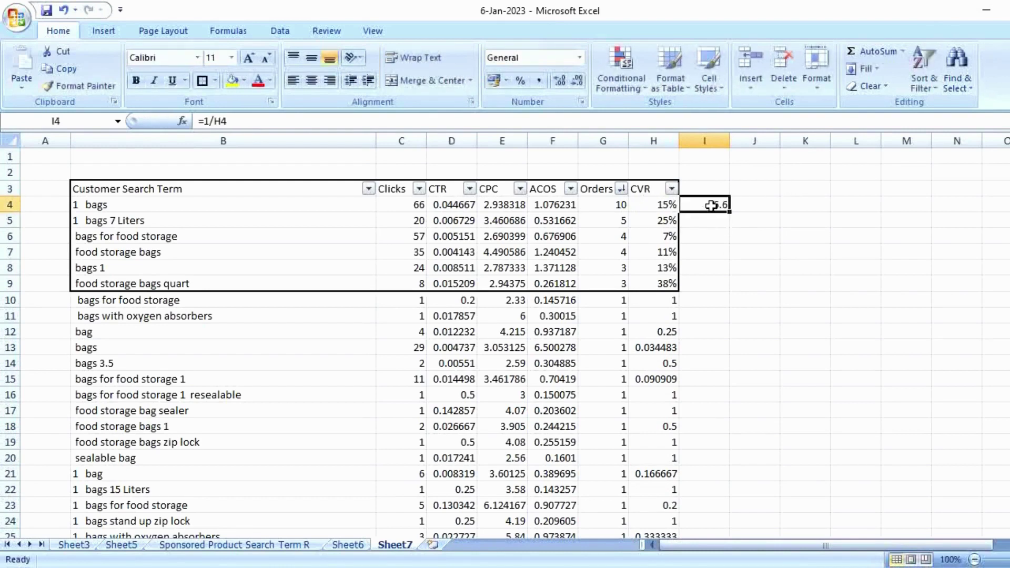
left_click(559, 81)
left_click(581, 78)
left_click(582, 78)
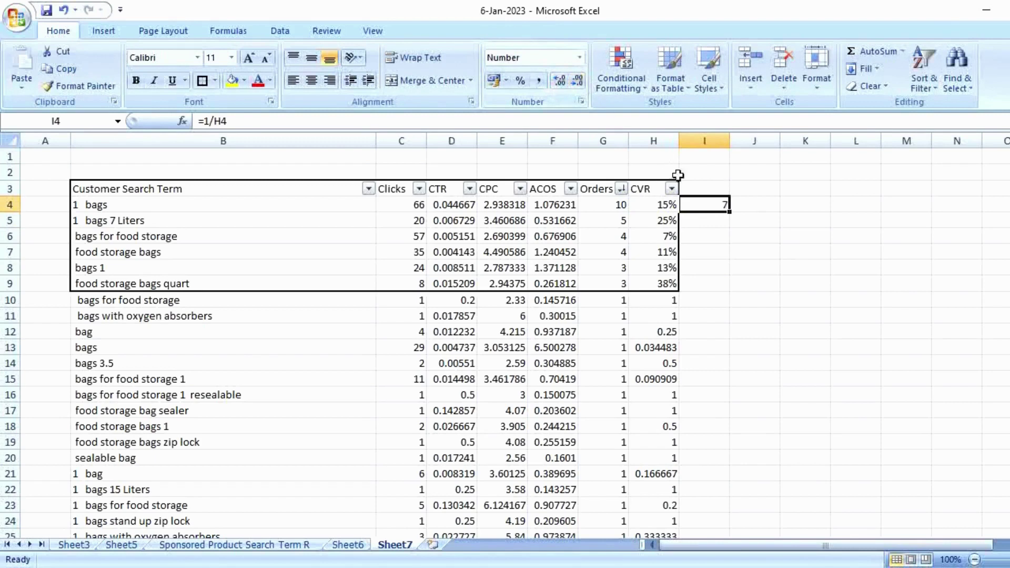
left_click_drag(729, 212, 734, 293)
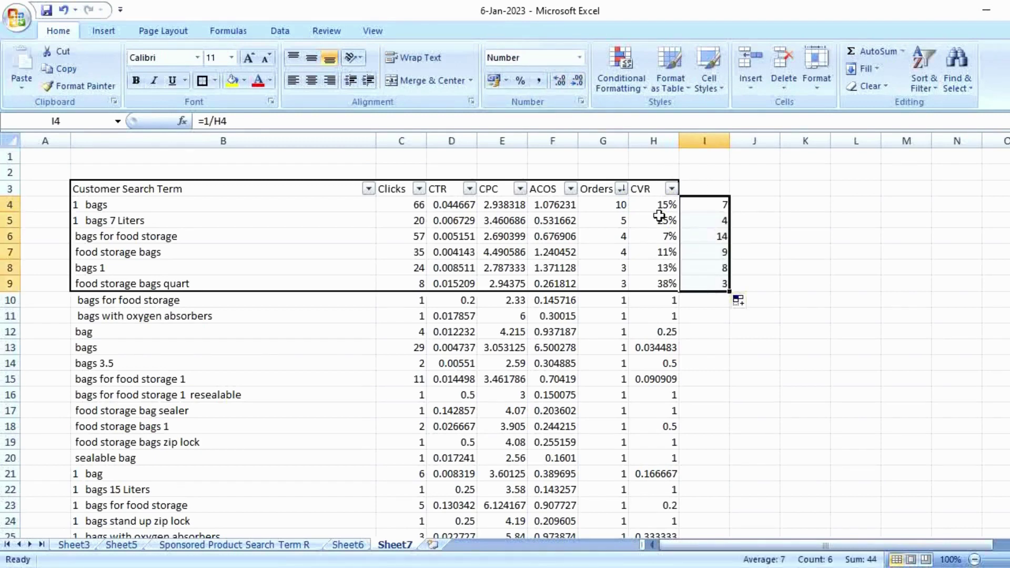
left_click(660, 218)
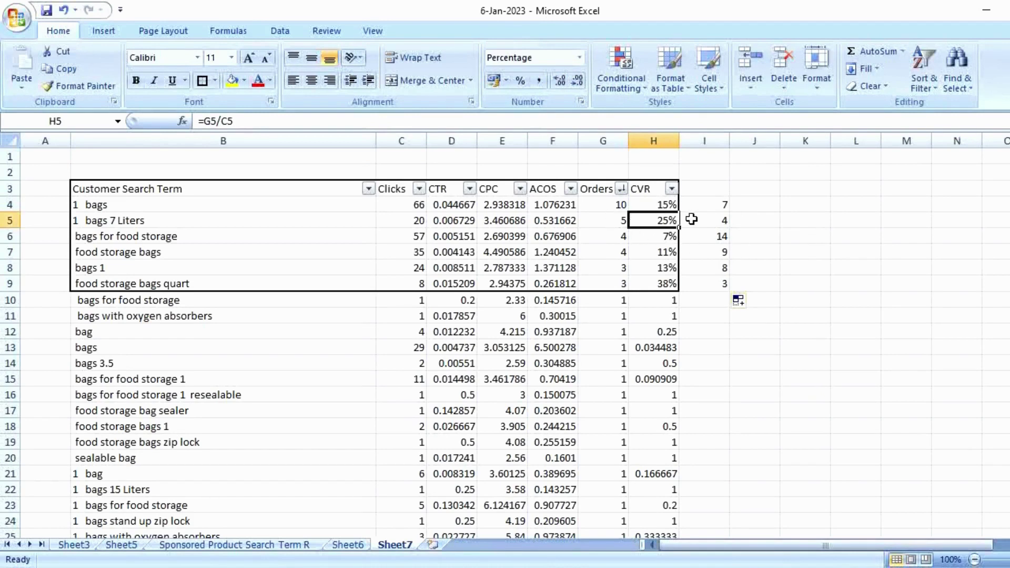
- Verify the top six 1/CVR results (7, 4, 14, 9, 8, 3) against their CVR cells
left_click(721, 217)
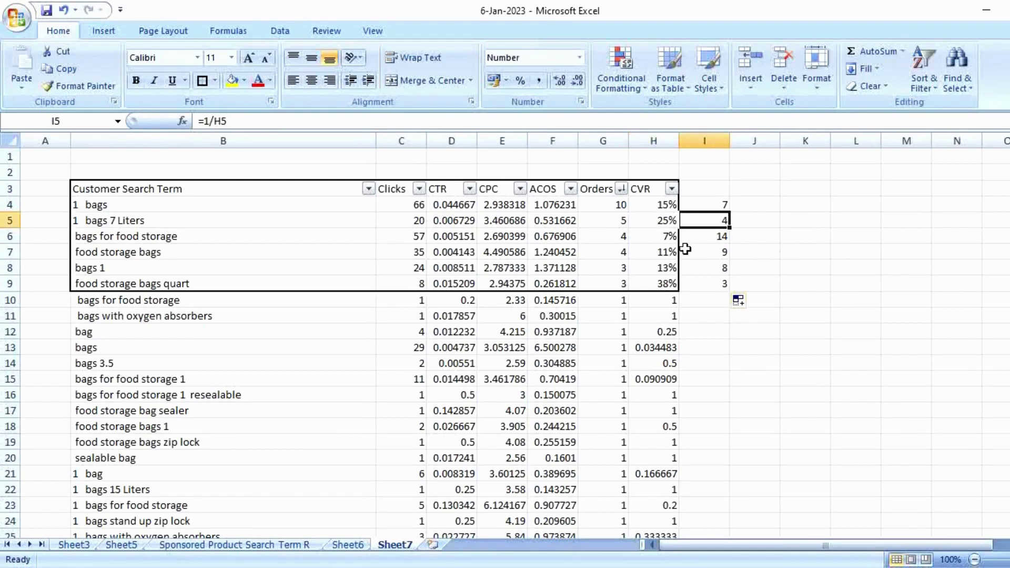
left_click(658, 237)
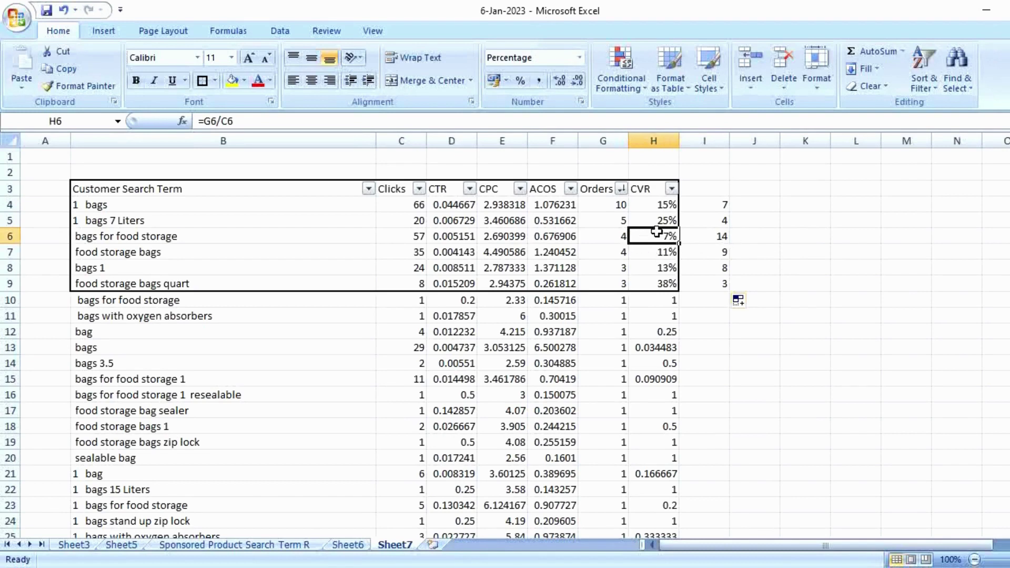
left_click(705, 235)
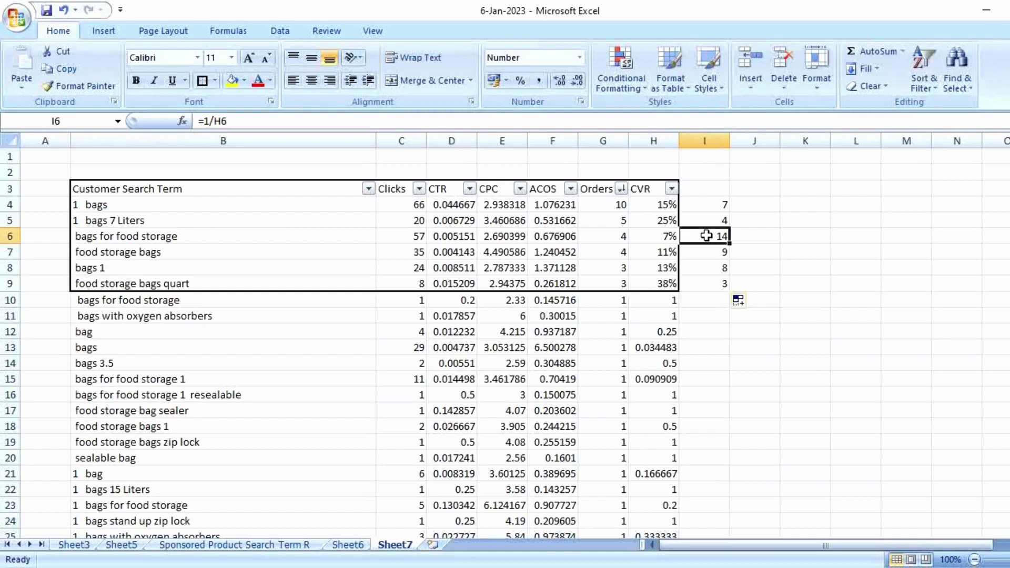
left_click(322, 235)
left_click(731, 232)
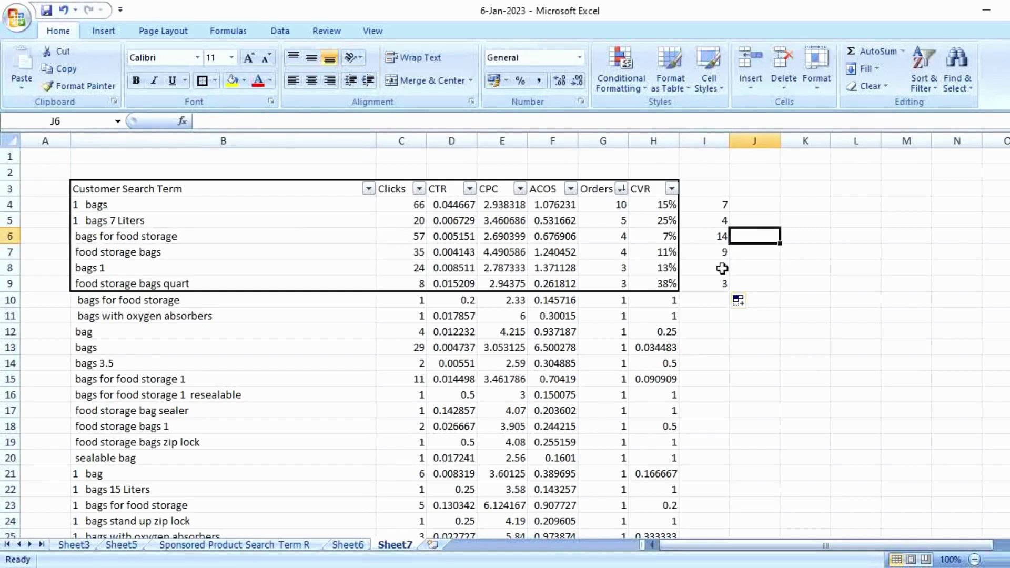
left_click(642, 283)
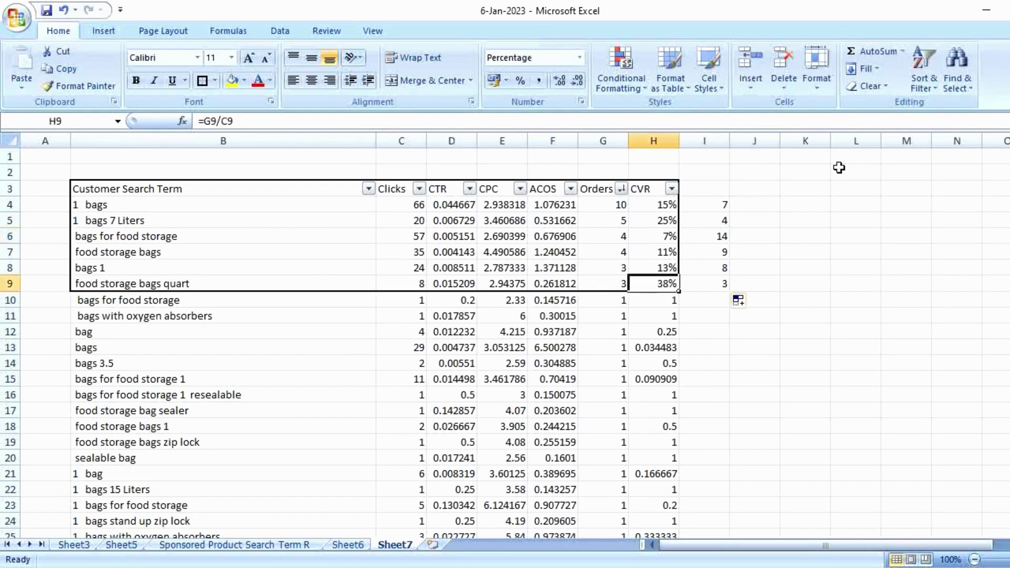
left_click(839, 216)
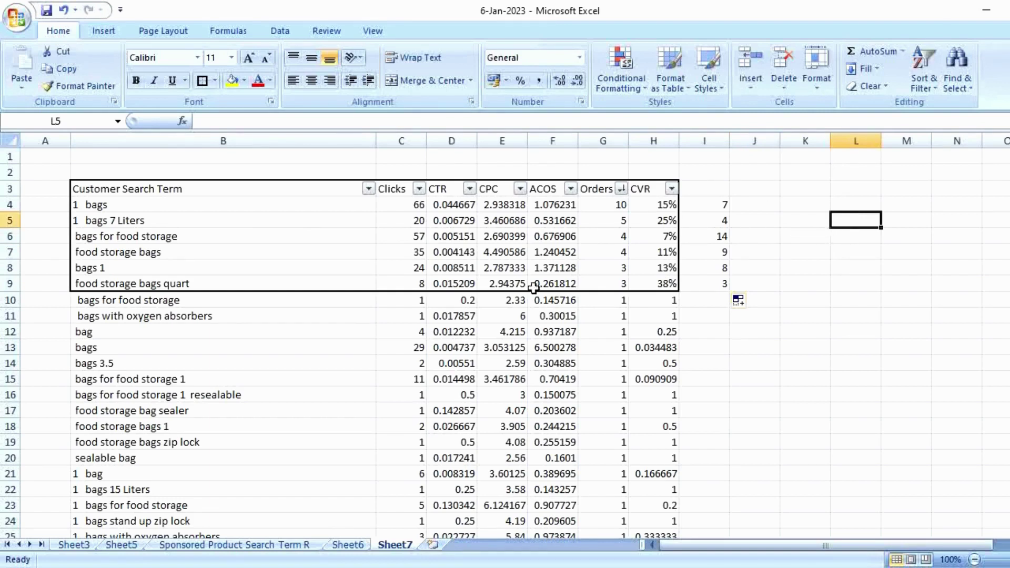
- Step through the top search terms, pointing out the food storage bags term
left_click(288, 208)
left_click(288, 220)
left_click(286, 256)
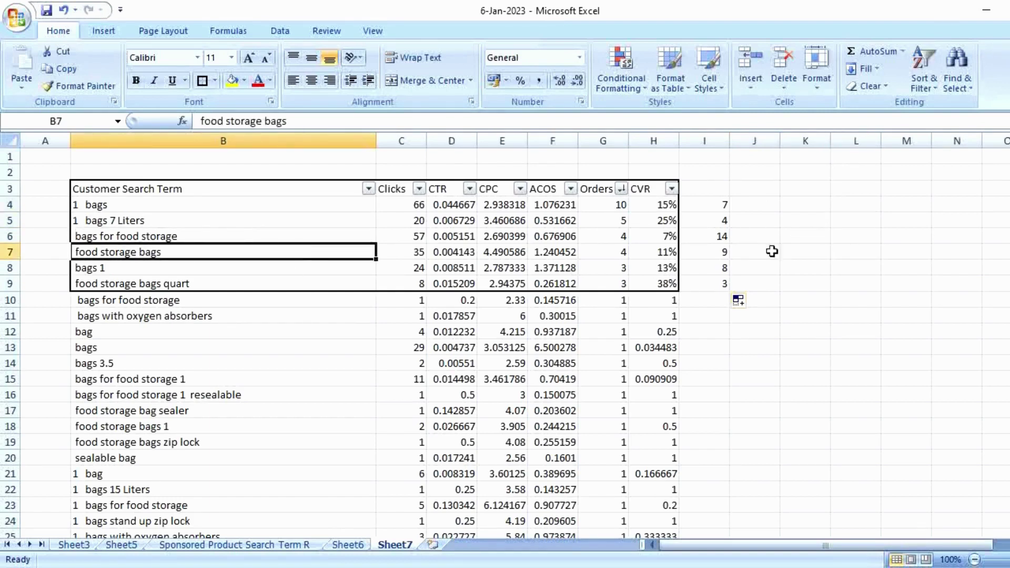
- Enter Exact, Phrase and Broad in L4 downward, then select the six top search terms
left_click(840, 205)
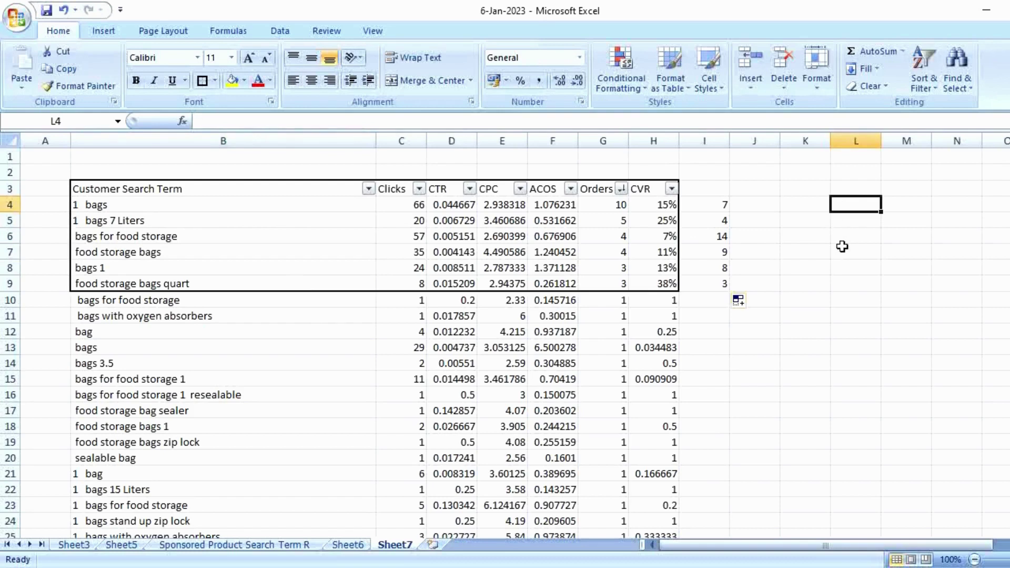
type("=")
key("BackSpace")
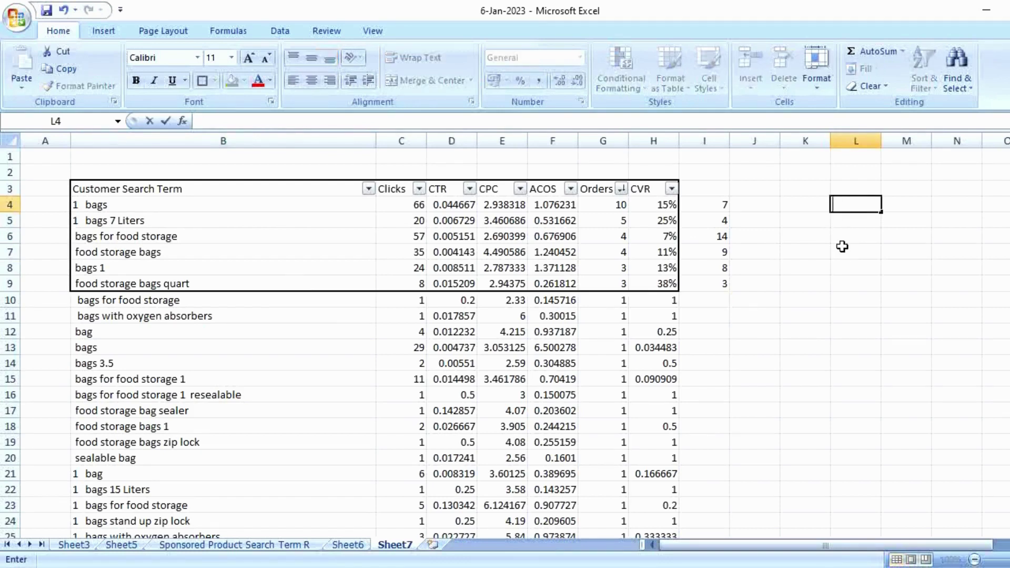
type("Ex")
type("act")
key("Return")
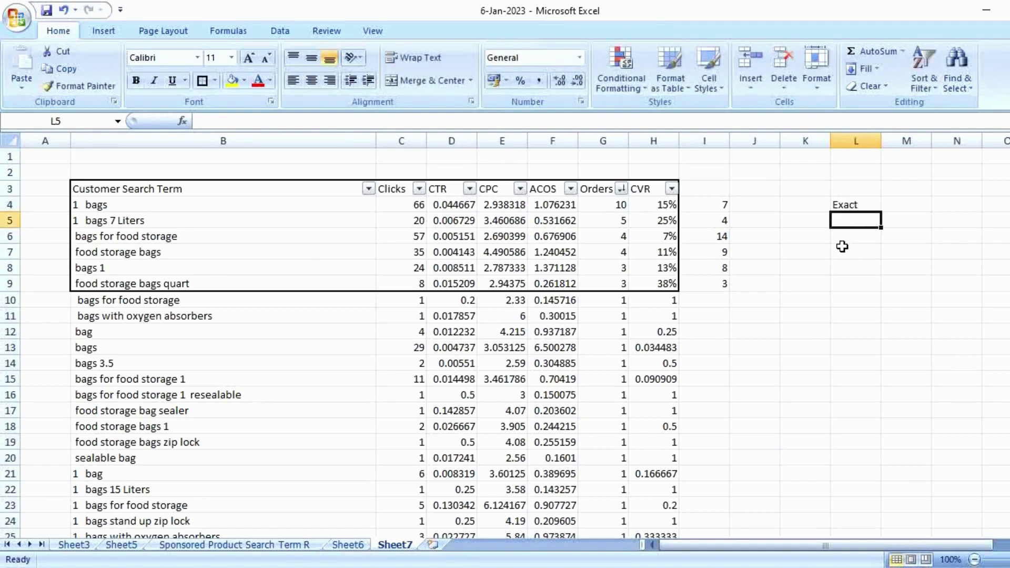
type("P")
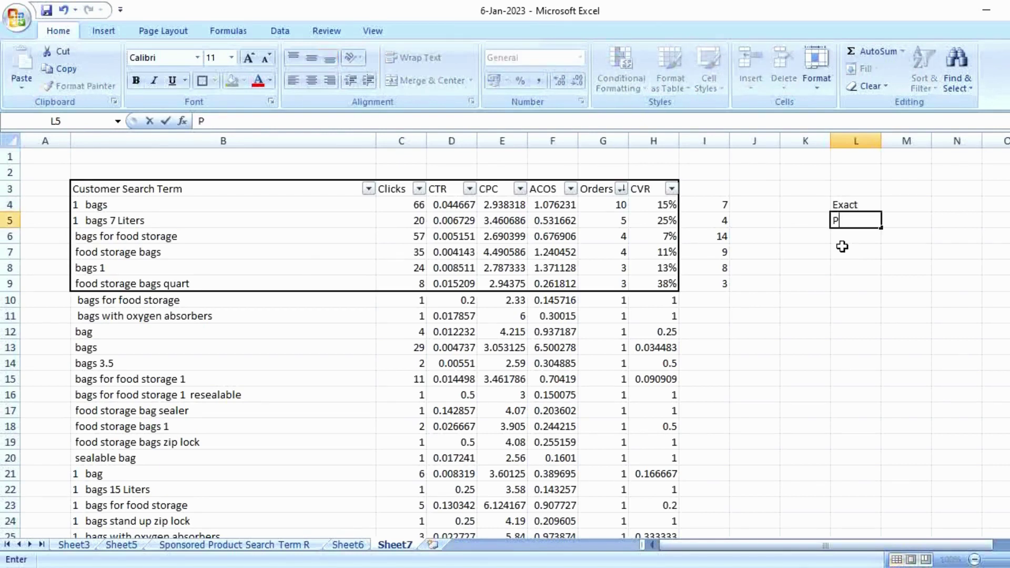
type("hrase")
key("Return")
type("Broad")
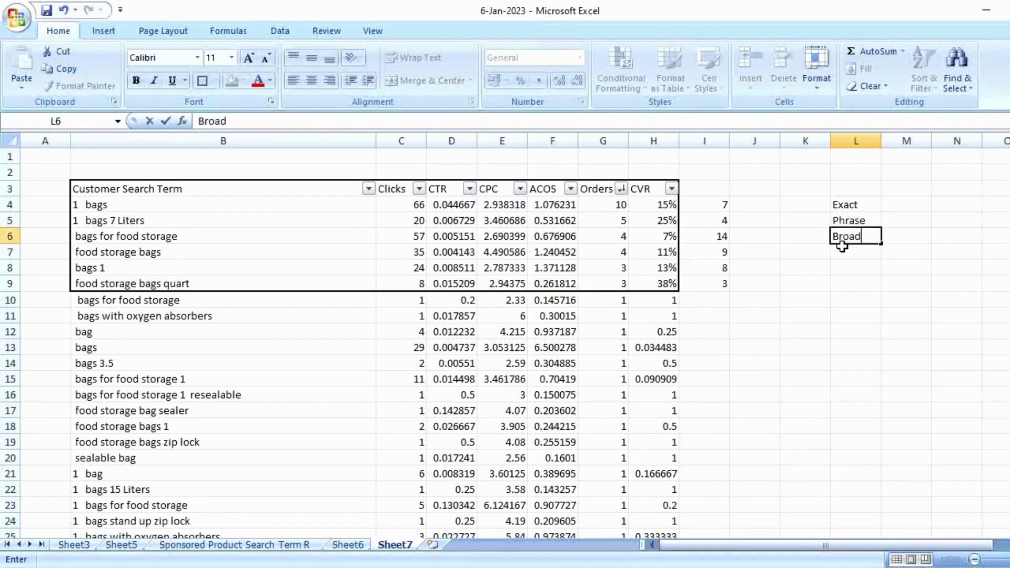
key("Return")
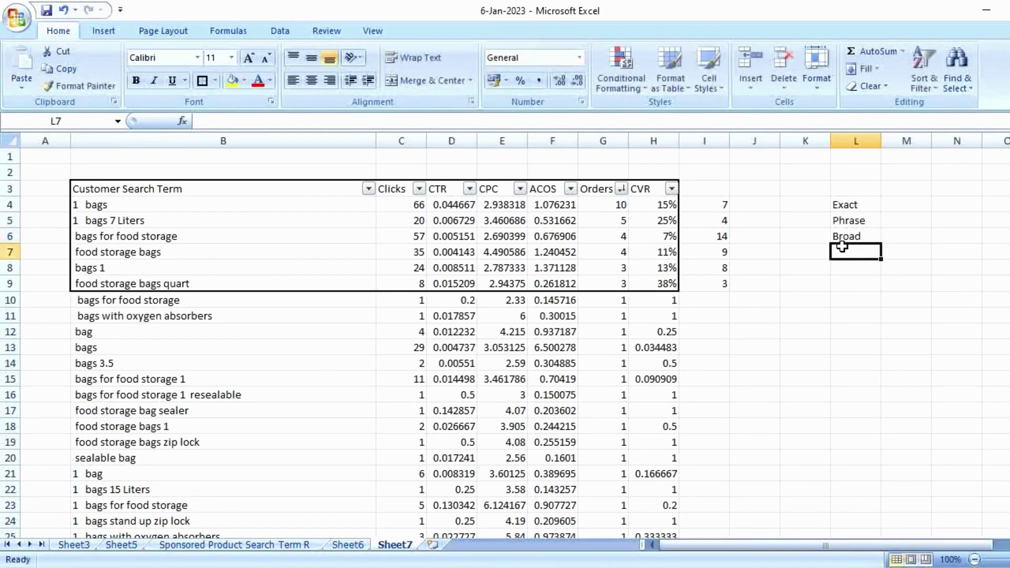
left_click_drag(328, 209, 321, 282)
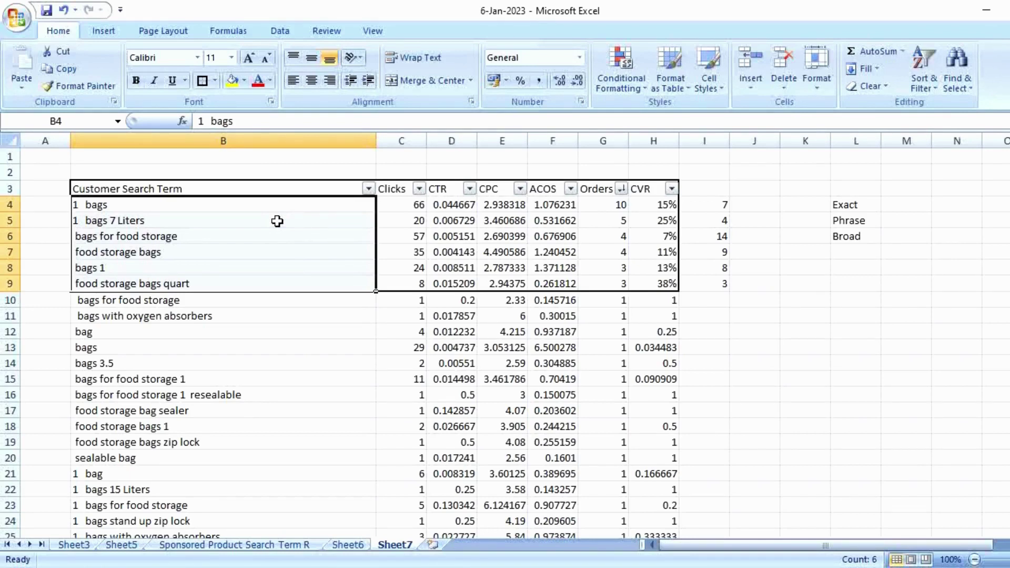
left_click(766, 285)
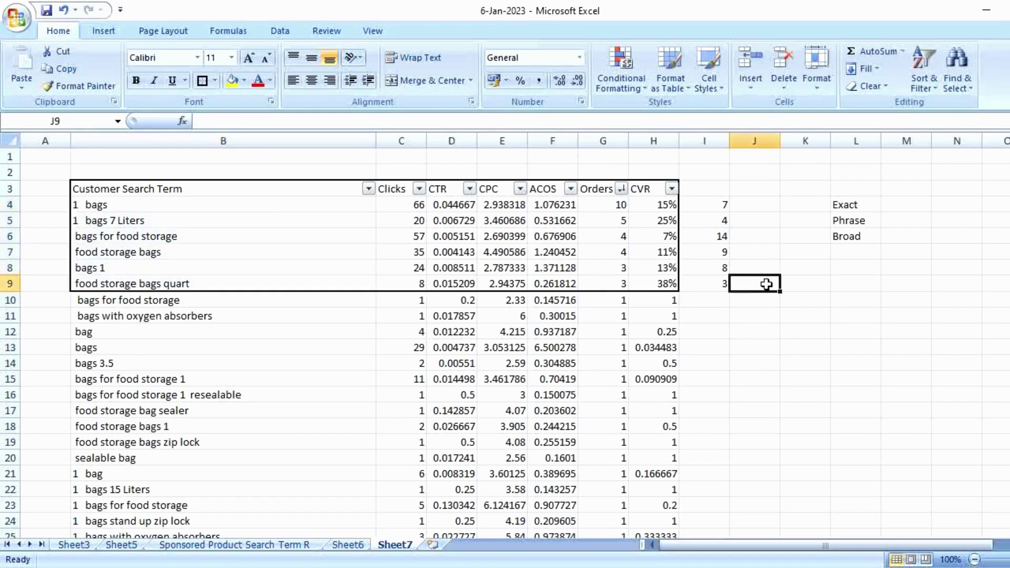
left_click_drag(203, 194, 667, 281)
left_click(794, 316)
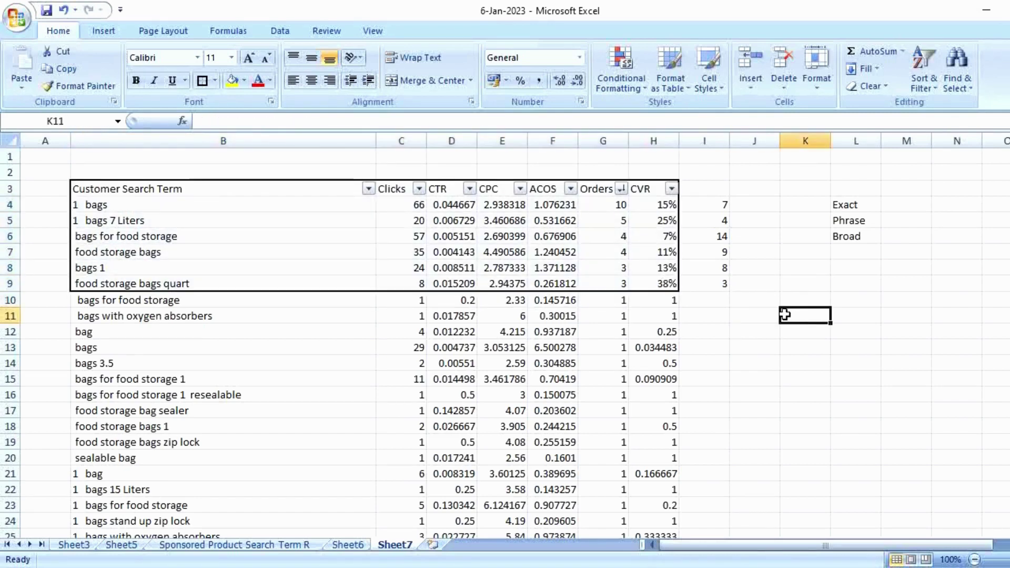
left_click_drag(304, 205, 321, 286)
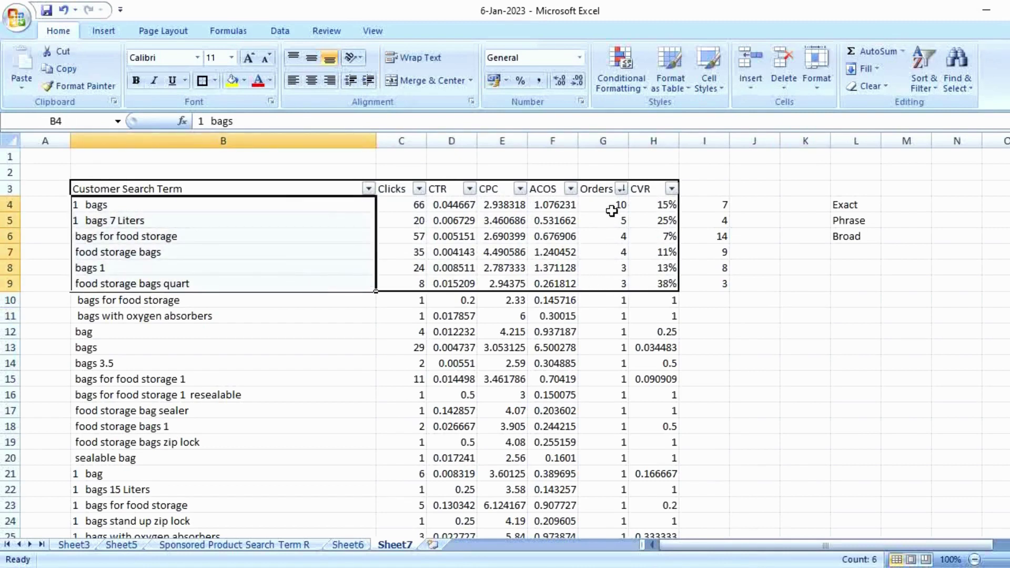
left_click_drag(613, 207, 609, 290)
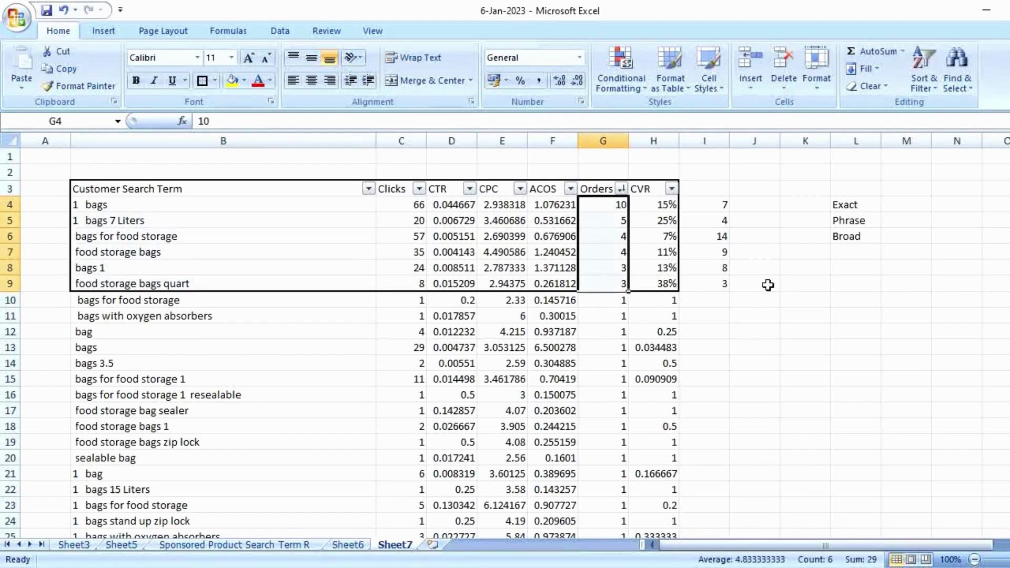
left_click(794, 283)
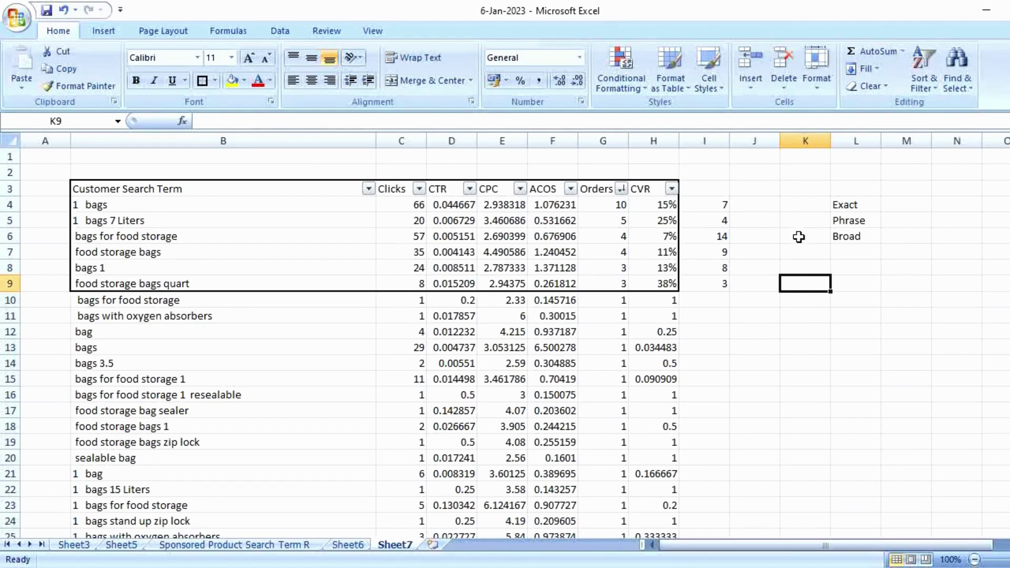
left_click_drag(338, 241, 660, 235)
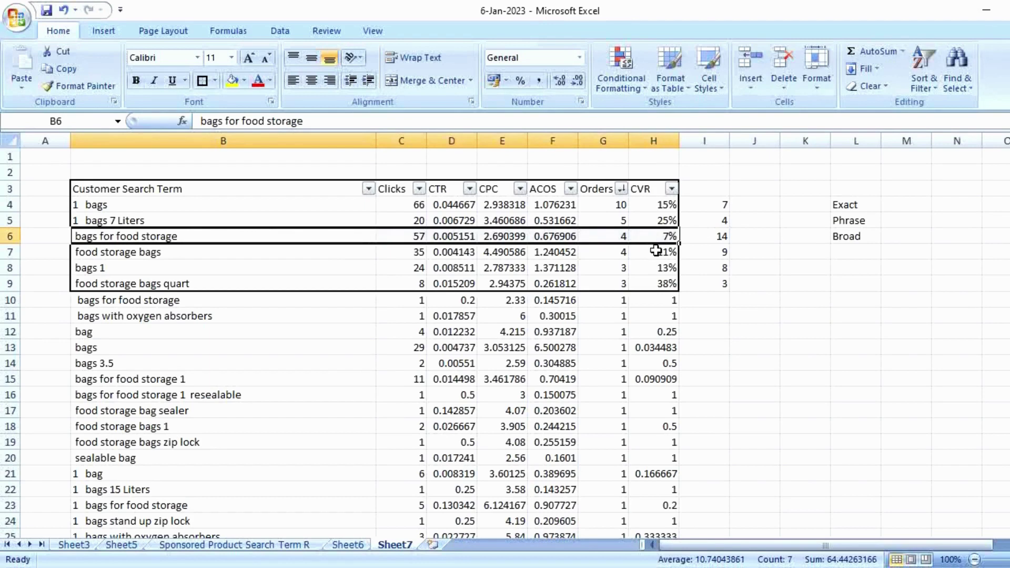
left_click_drag(327, 205, 332, 284)
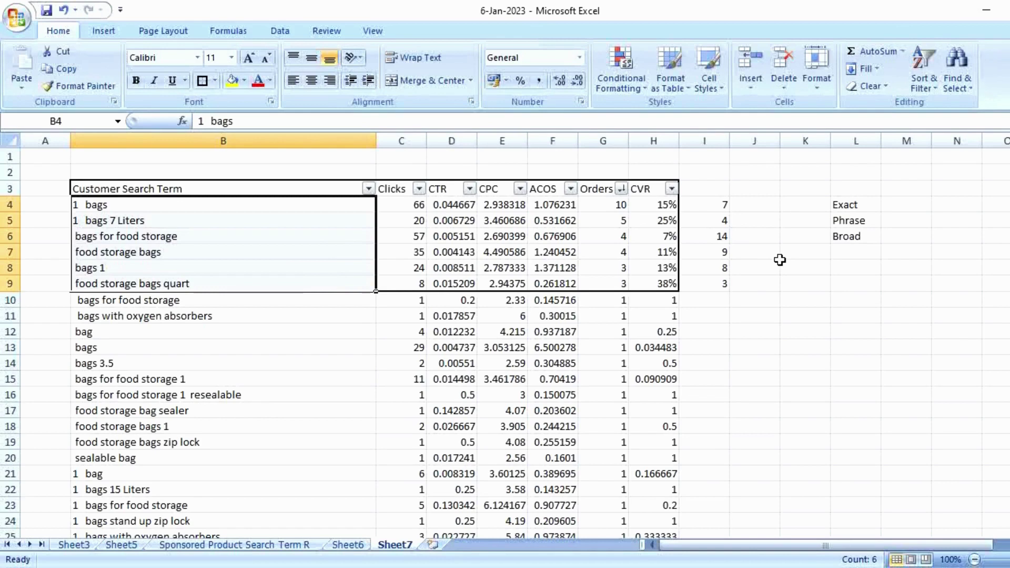
left_click(621, 223)
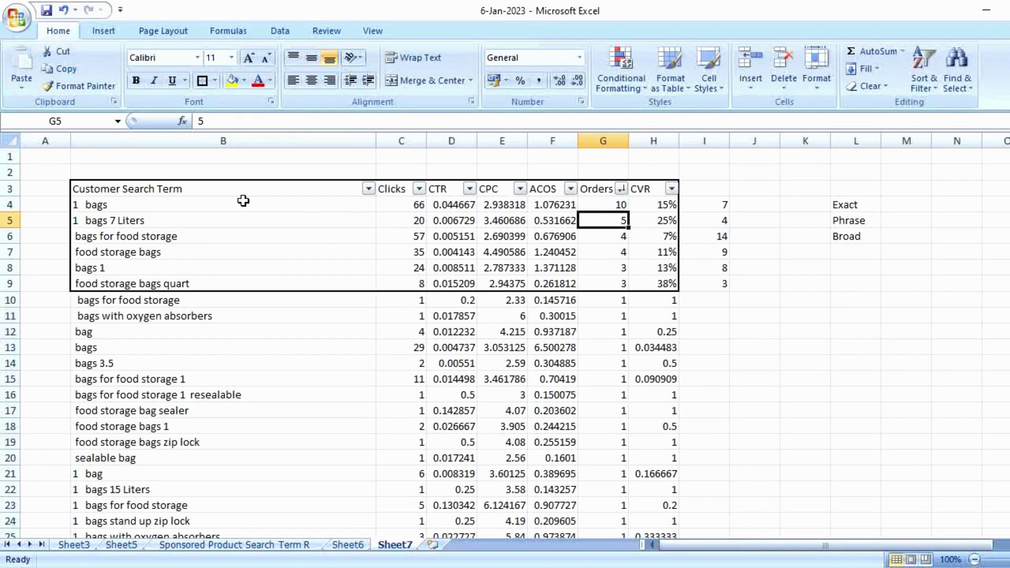
left_click(661, 216)
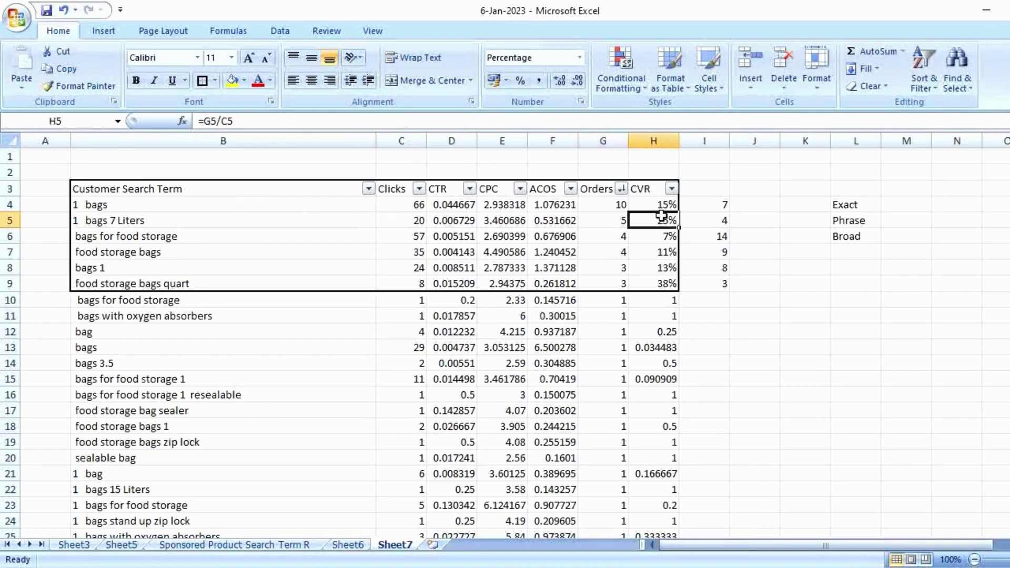
left_click(346, 282)
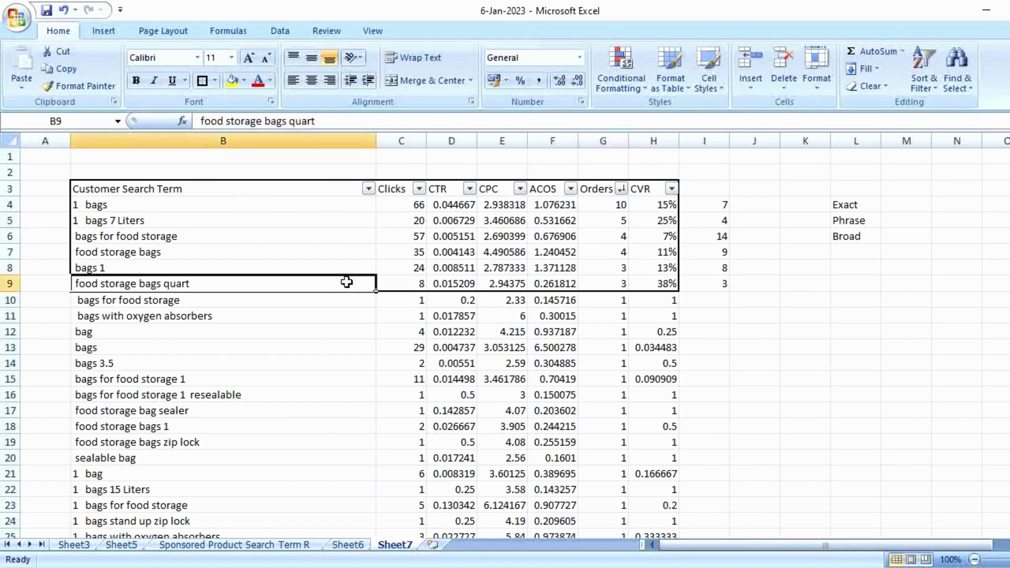
left_click(613, 282)
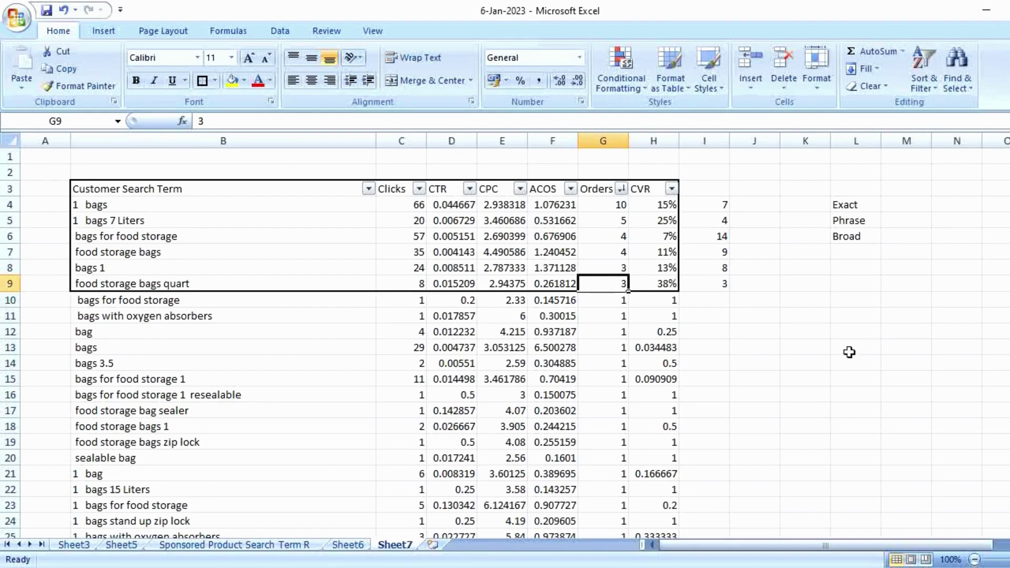
left_click_drag(290, 209, 287, 284)
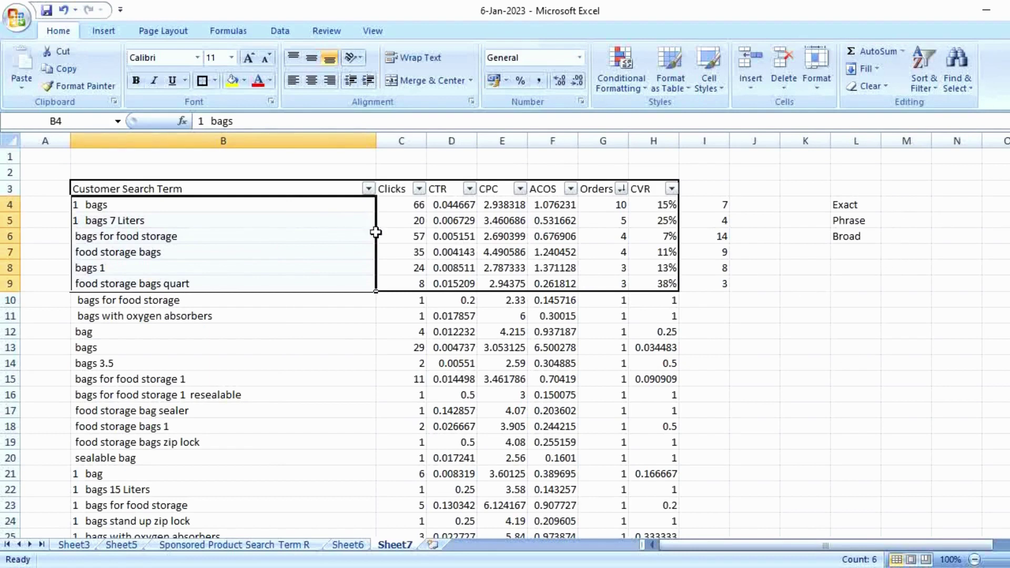
left_click(318, 217)
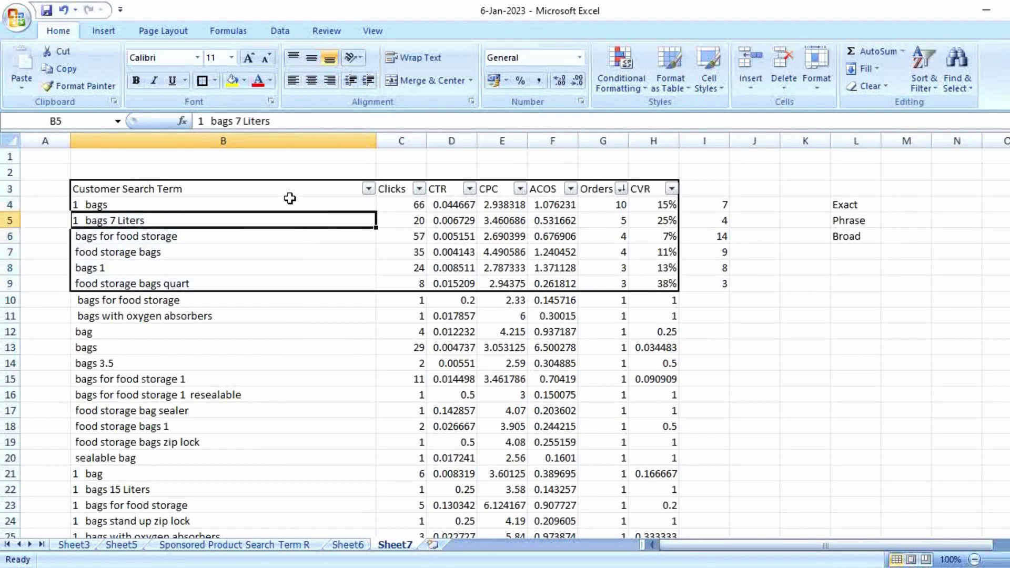
left_click(862, 208)
left_click(903, 224)
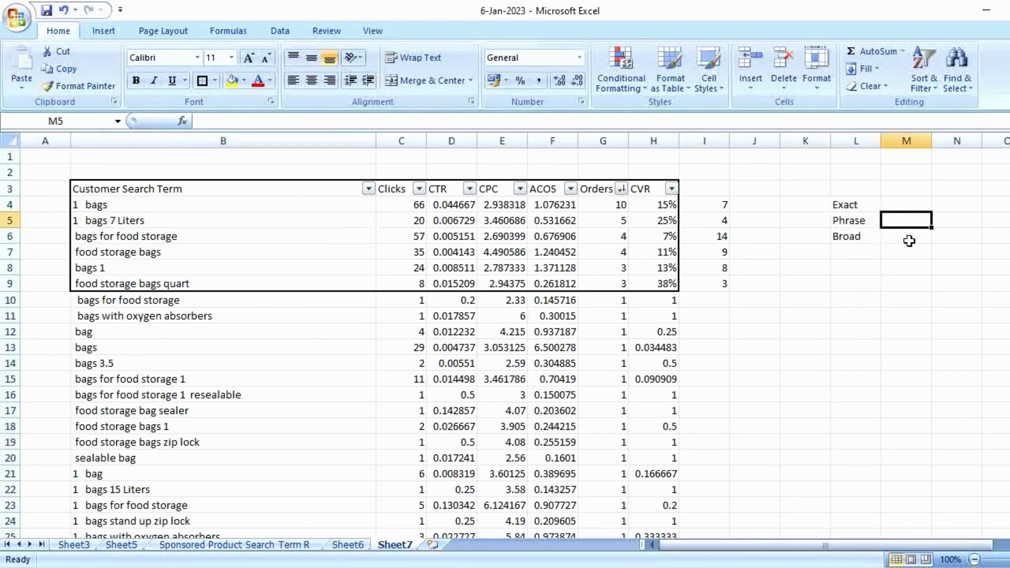